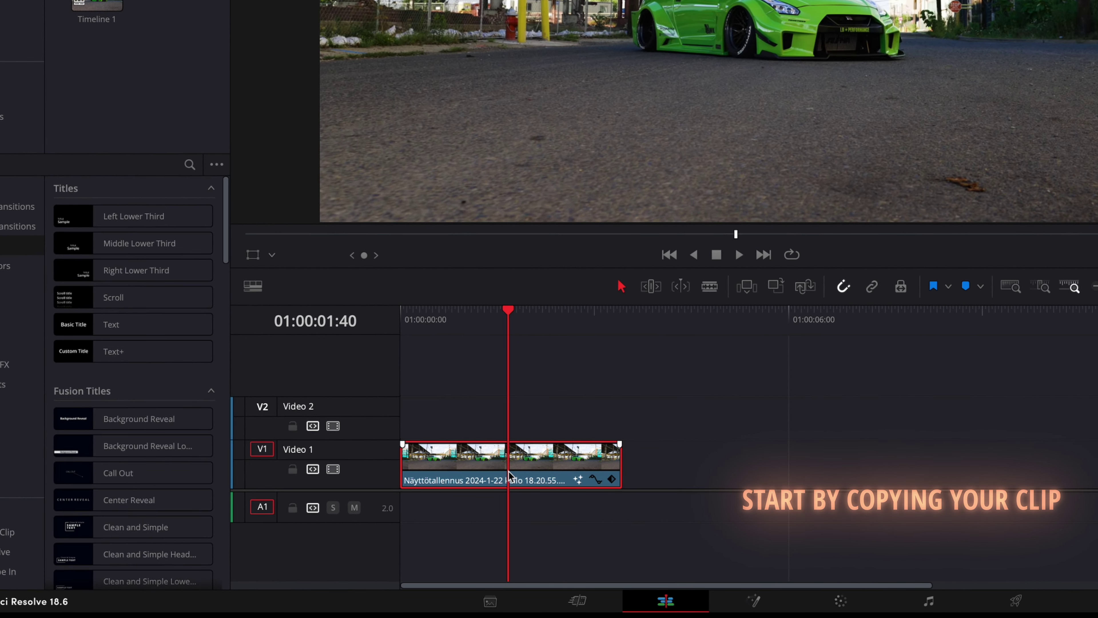
Step: Copy the car clip from Video 1 onto Video 2, stacked directly above the original
drag(509, 476, 508, 432)
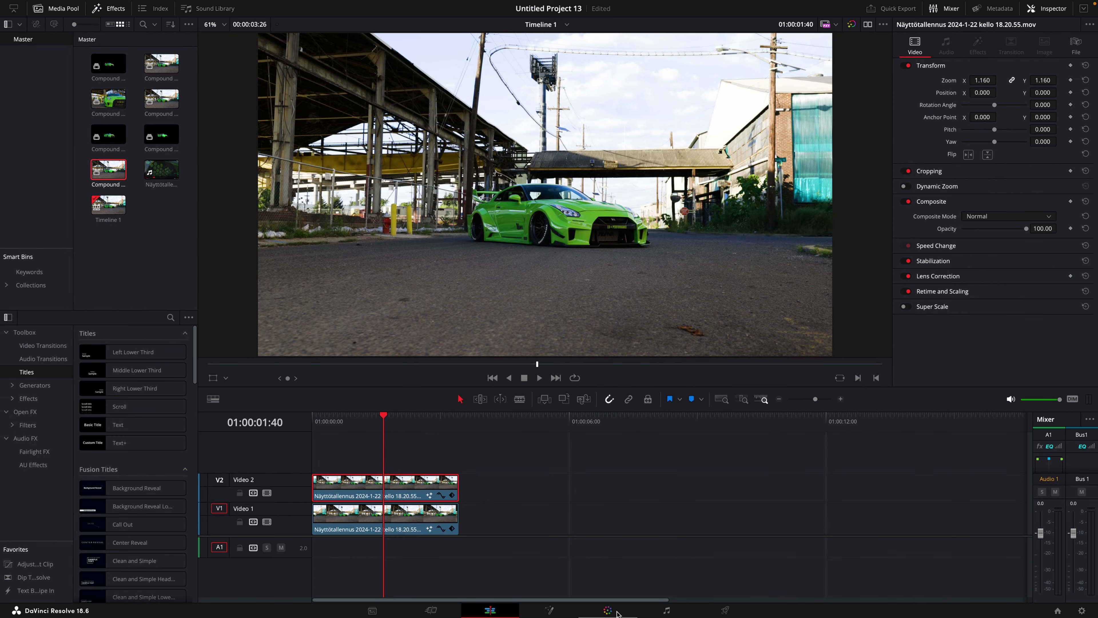
Step: On the Color page, draw a closed Curve window mask tracing the car's body and wheels
click(616, 611)
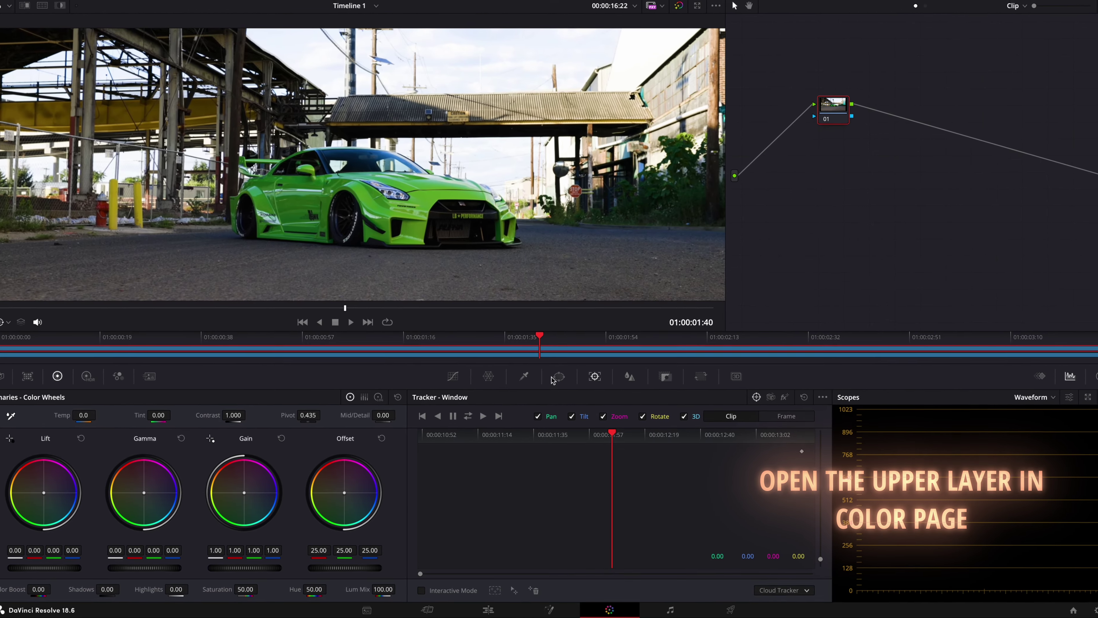
click(559, 384)
click(434, 526)
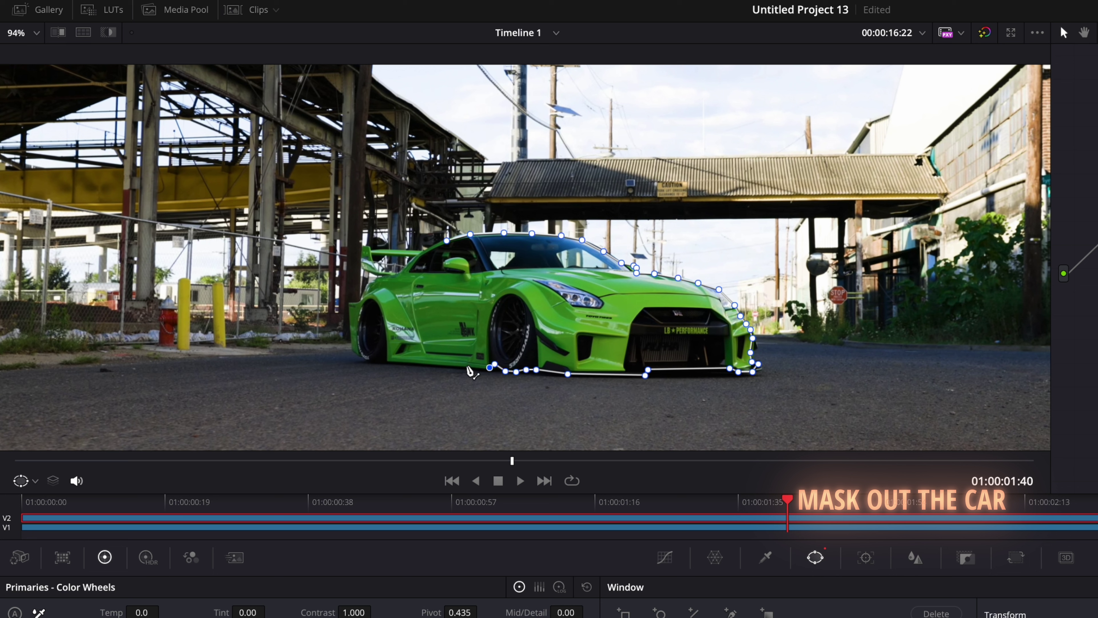
click(370, 361)
click(361, 355)
click(354, 351)
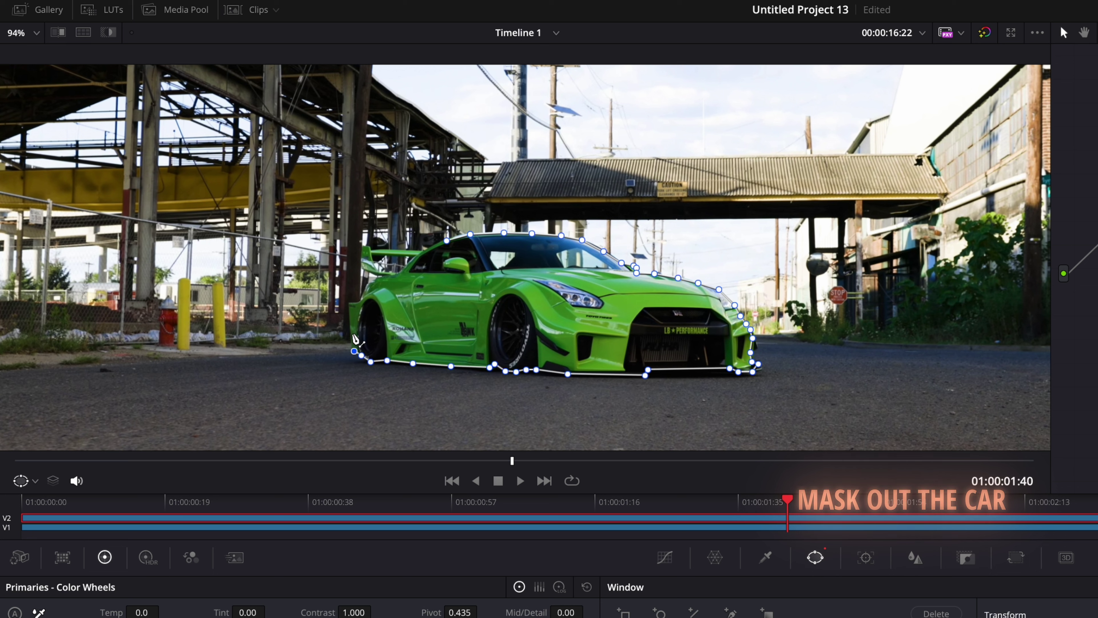
click(351, 303)
click(366, 285)
click(384, 276)
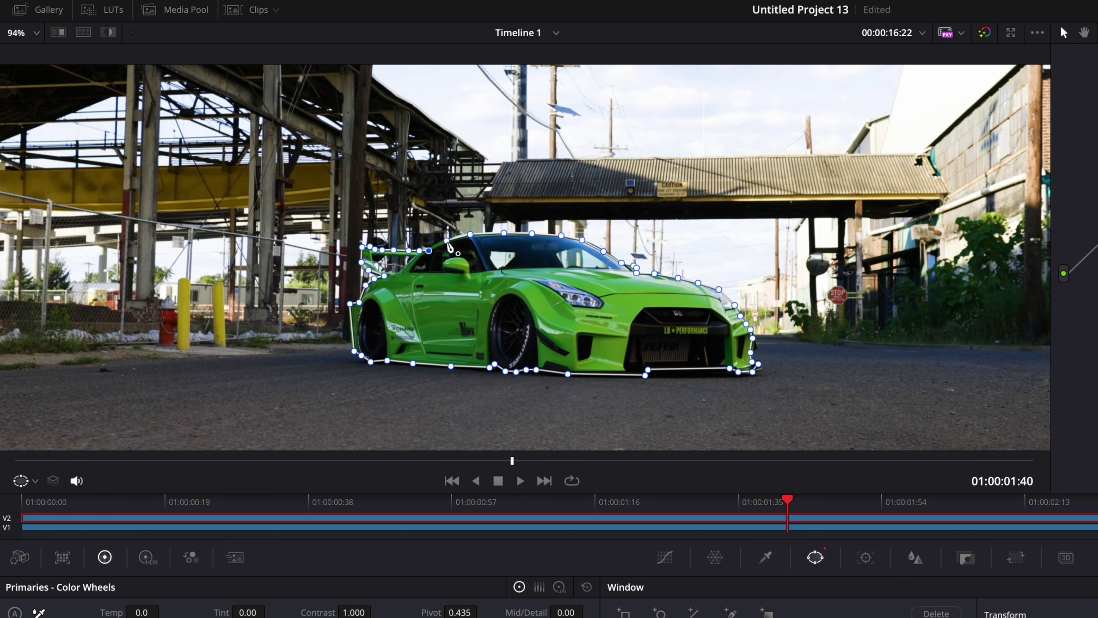
click(448, 241)
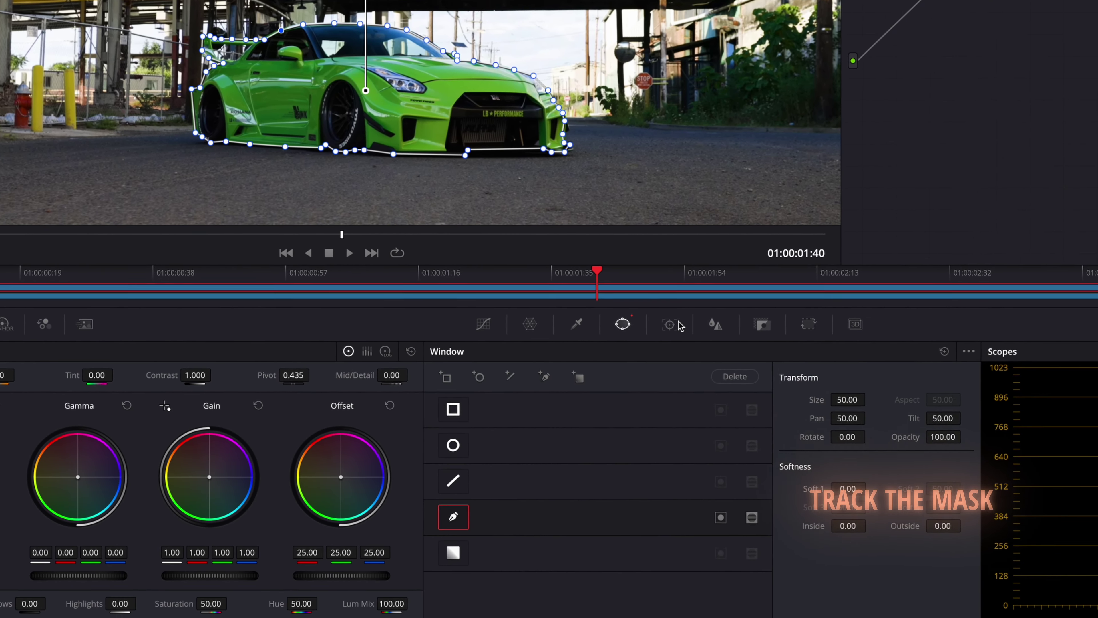
Step: Track the car's Curve window forward through the clip in the Tracker palette
click(679, 325)
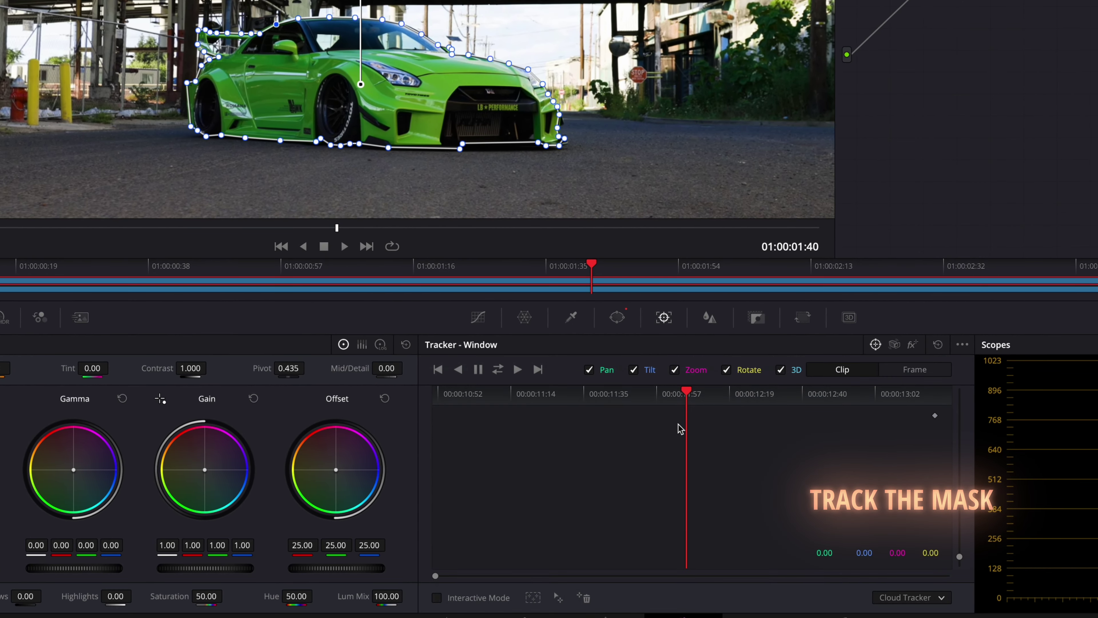
click(498, 374)
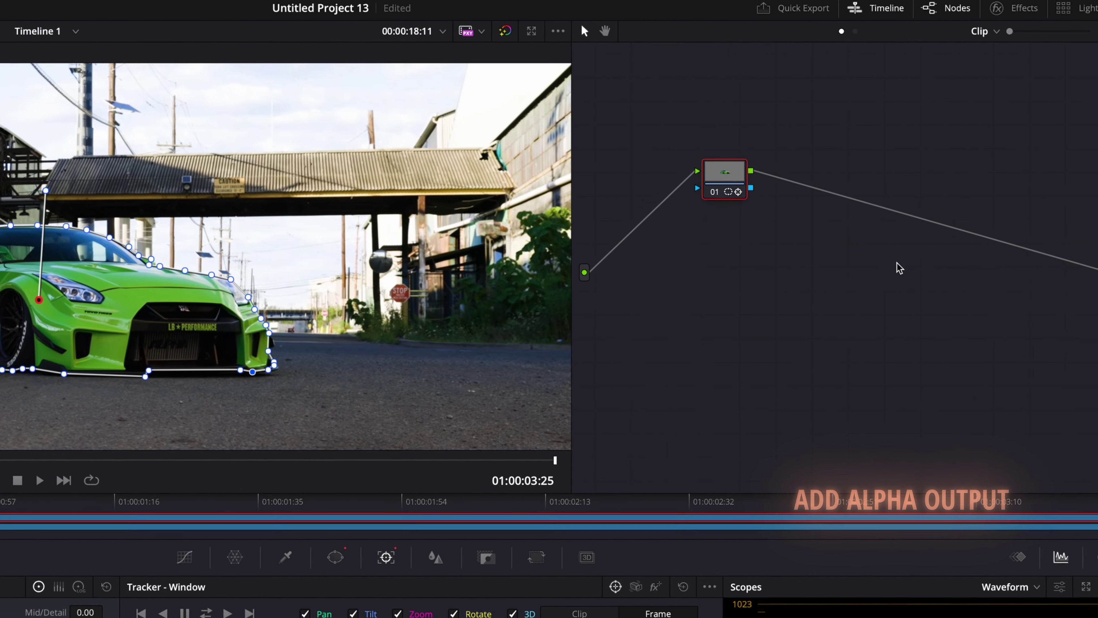
Step: Add an alpha output for the car mask on the node graph, then return to the Edit page
right_click(1031, 200)
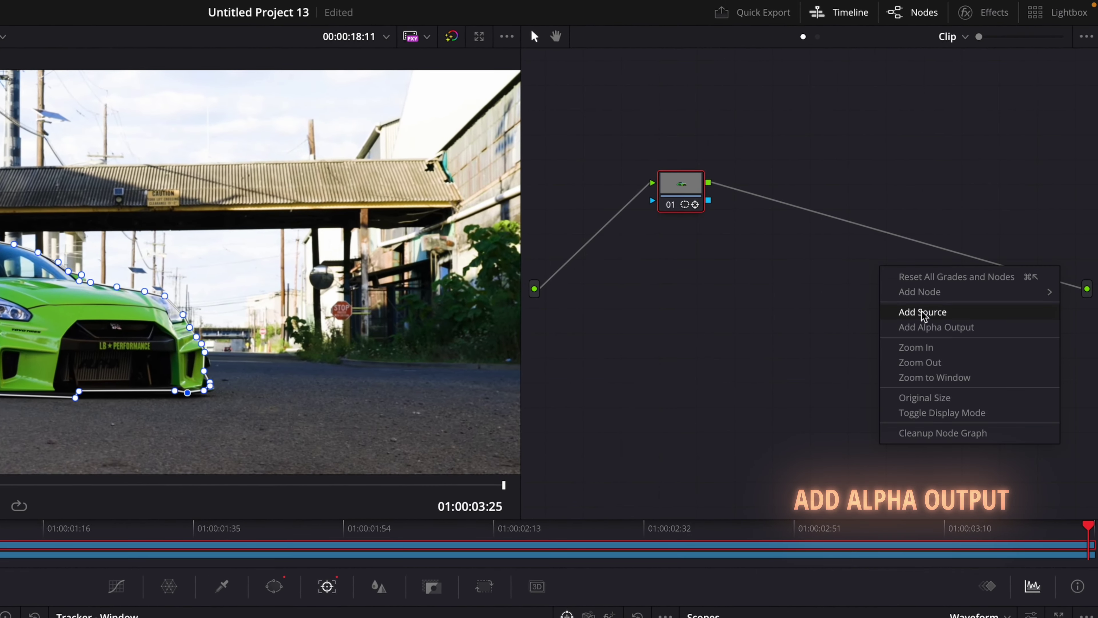
click(936, 328)
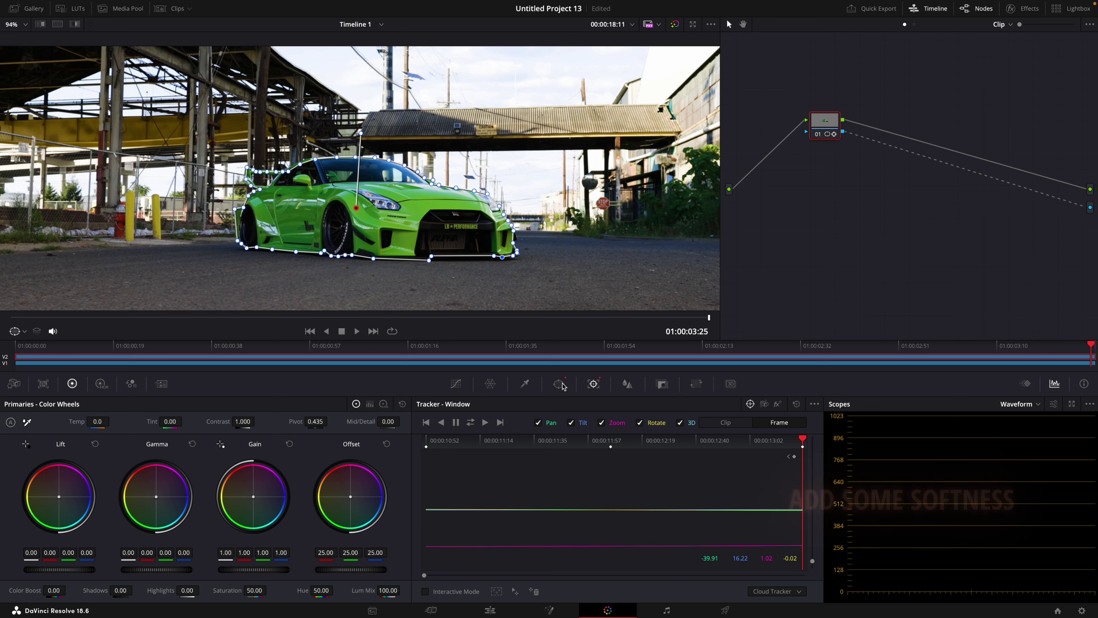
click(562, 384)
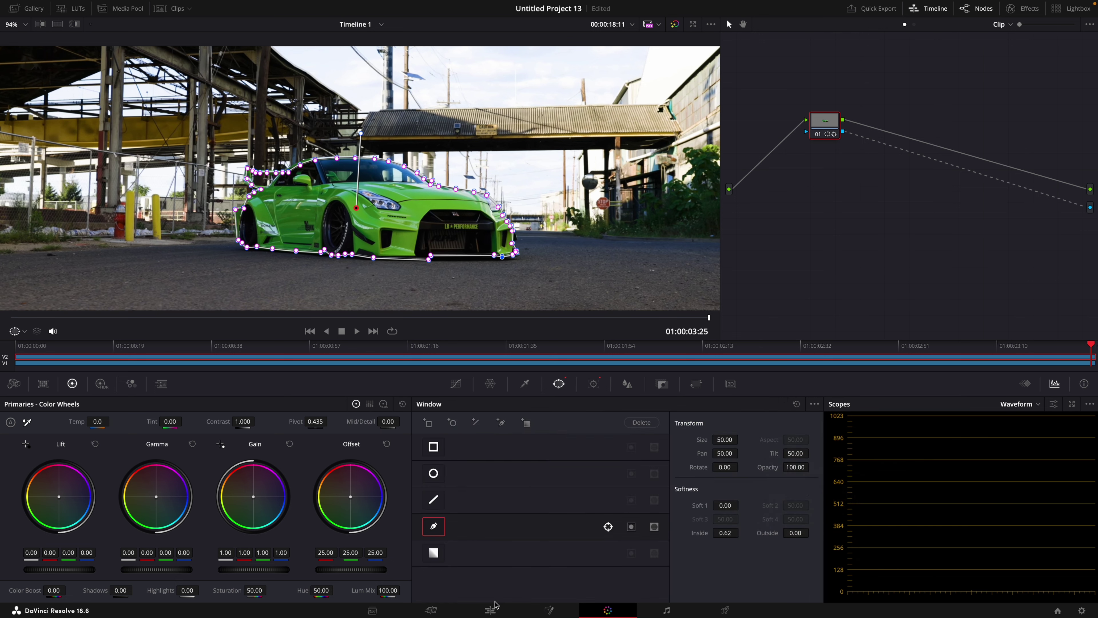
click(495, 609)
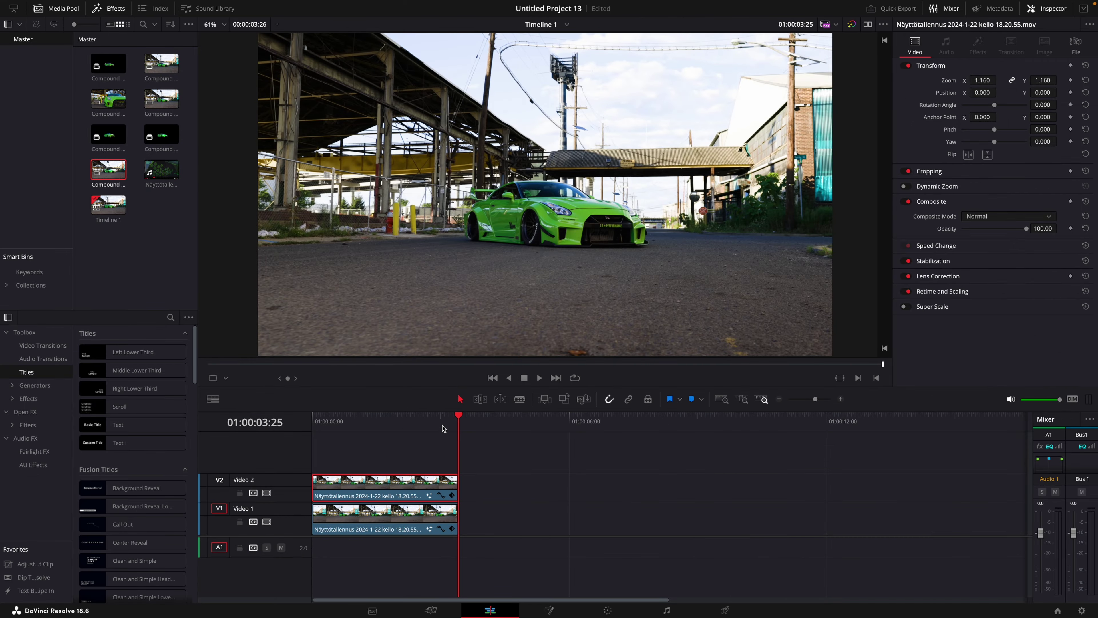
Step: Disable the Video 2 track and open the bottom car clip on the Fusion page
click(267, 493)
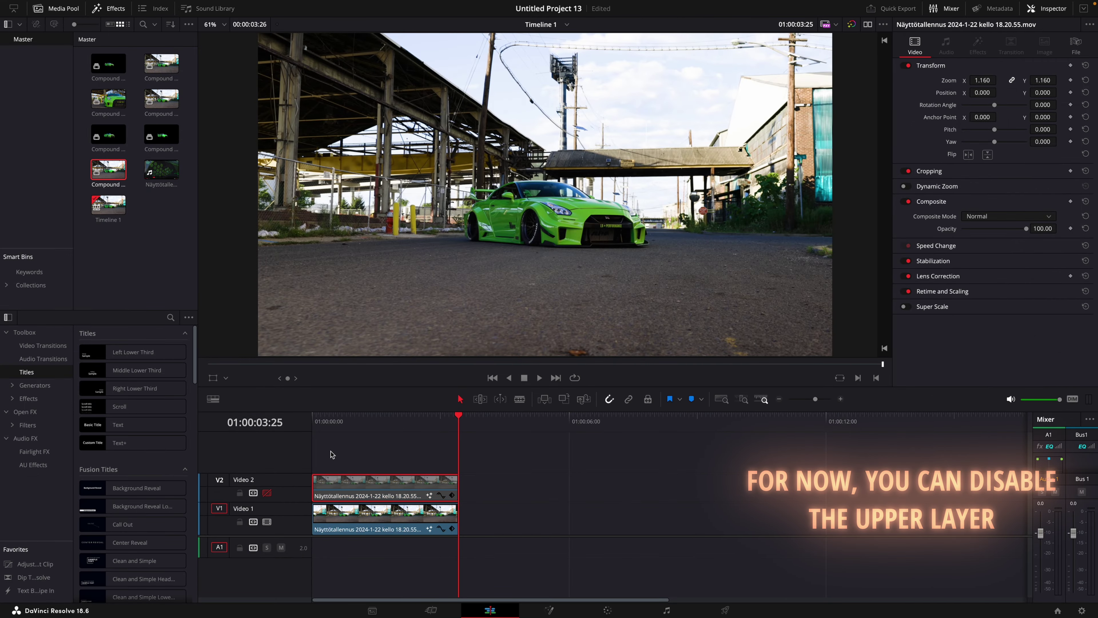
click(366, 417)
right_click(365, 519)
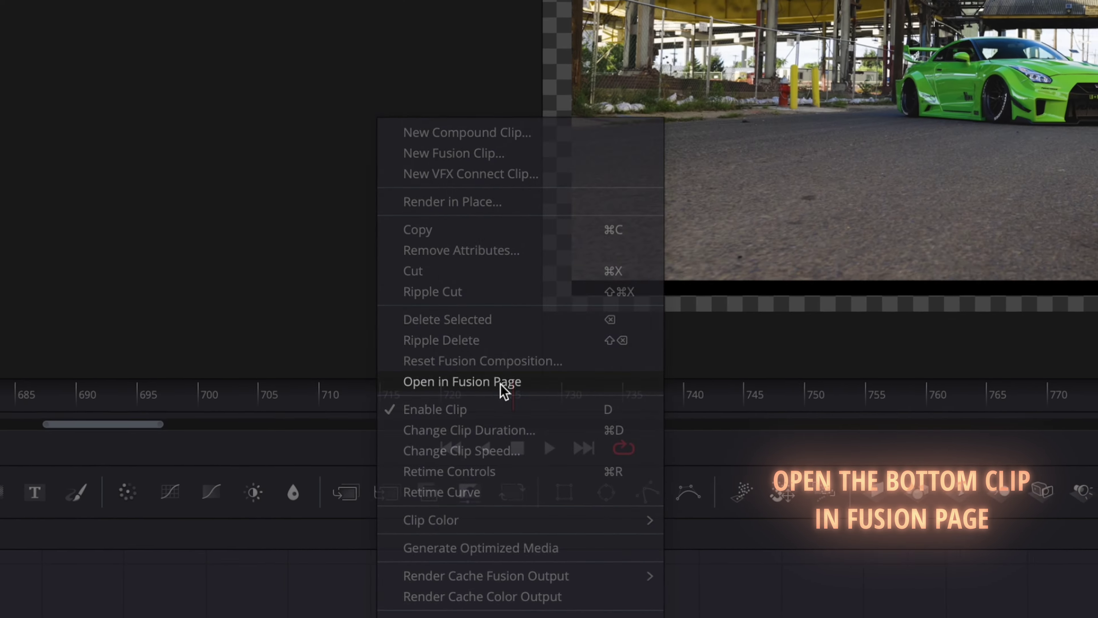
click(502, 390)
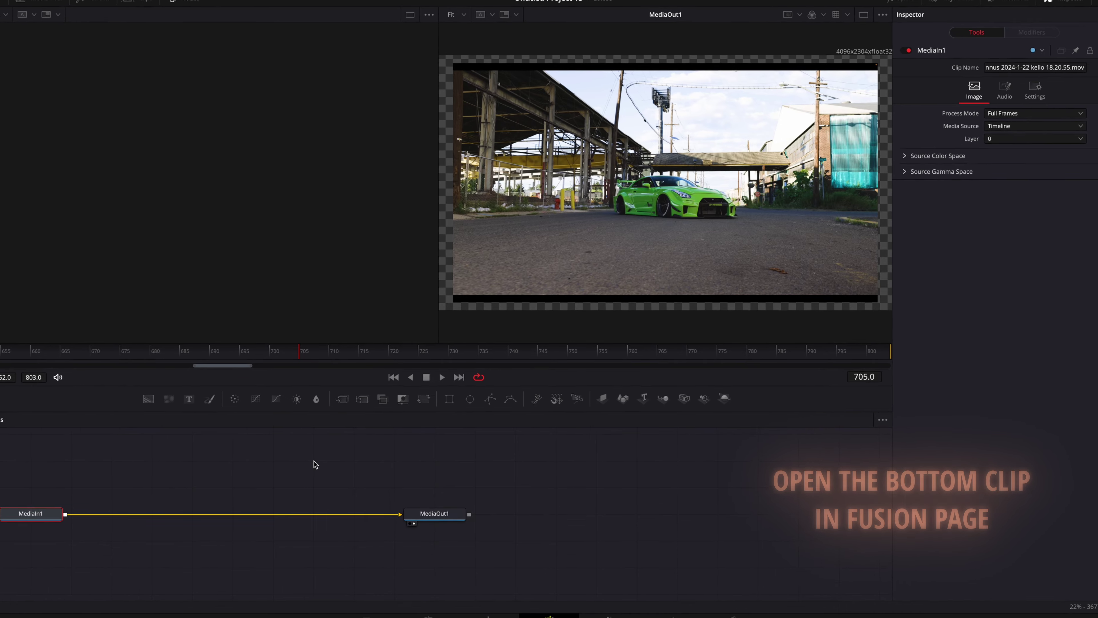
Step: Insert a Planar Tracker node by searching 'planar' in the Shift+Space tool search
key(shift+space)
text(plana)
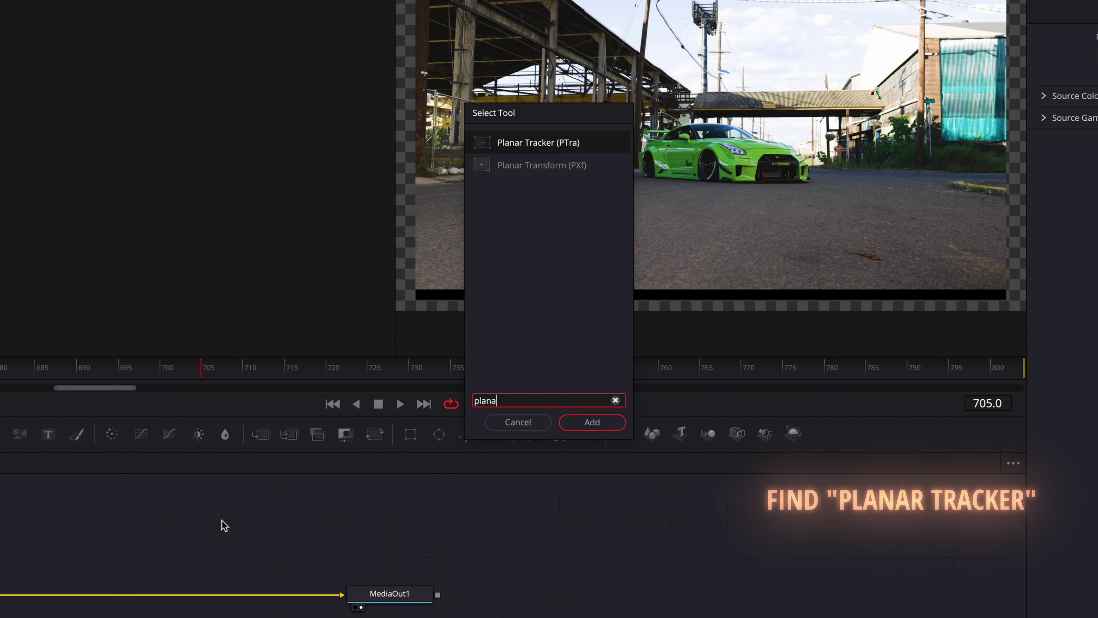
text(r)
key(Return)
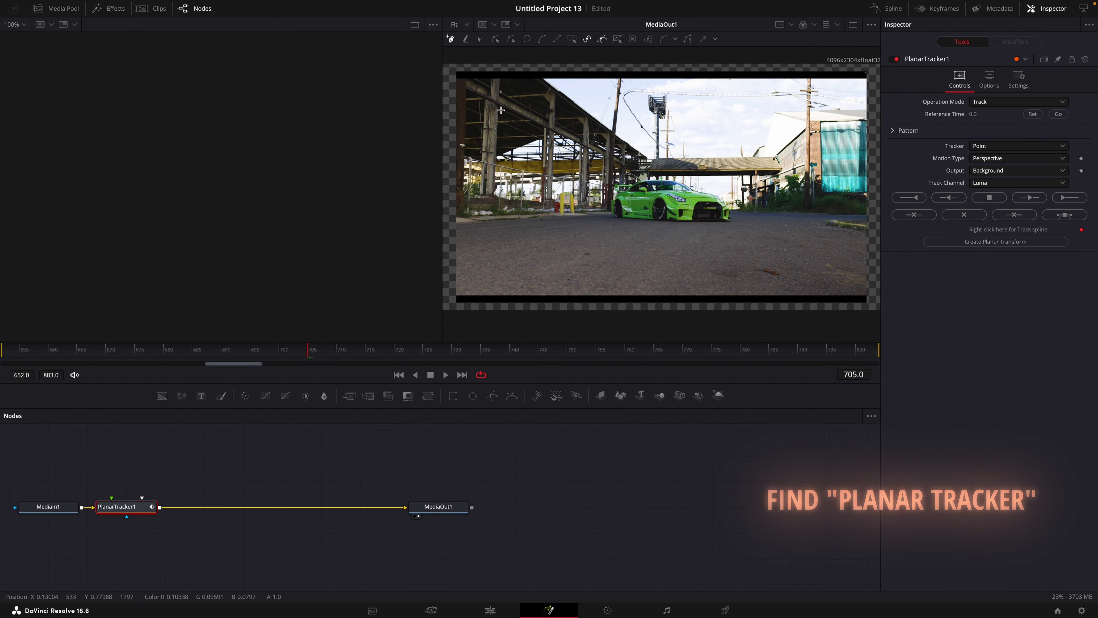
Step: Outline a wide tracking region around the car and track it forward to frame 770
click(507, 104)
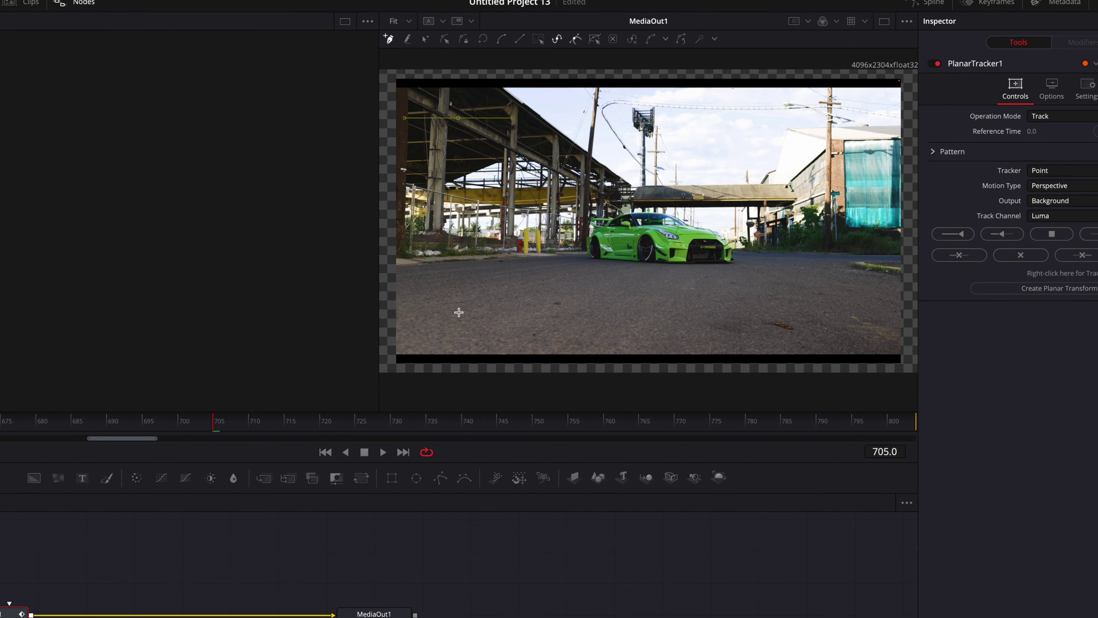
click(508, 265)
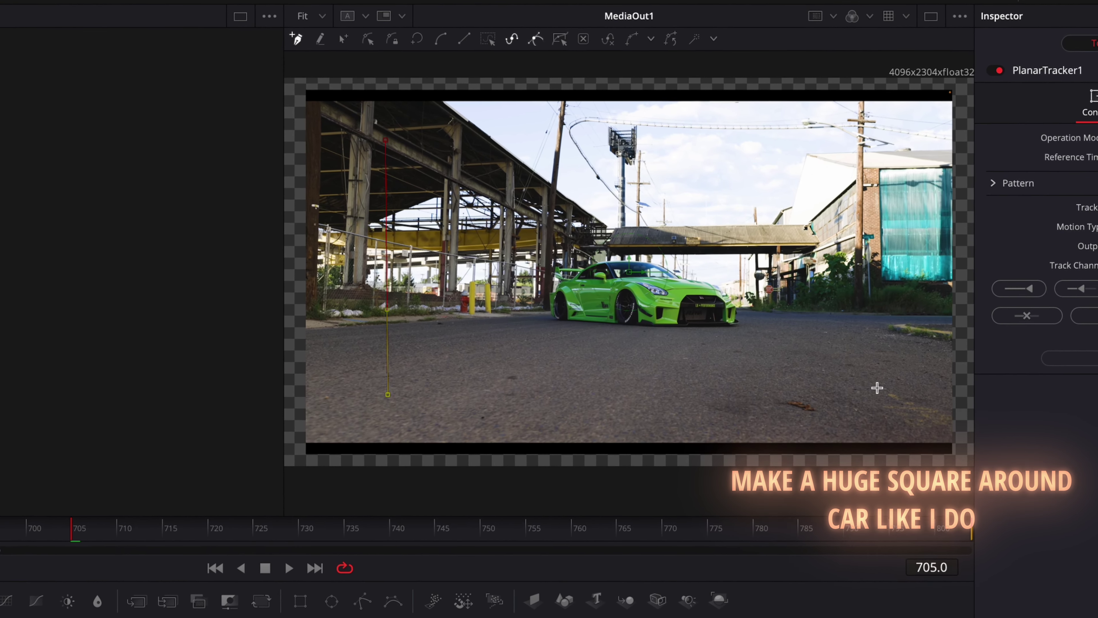
click(871, 371)
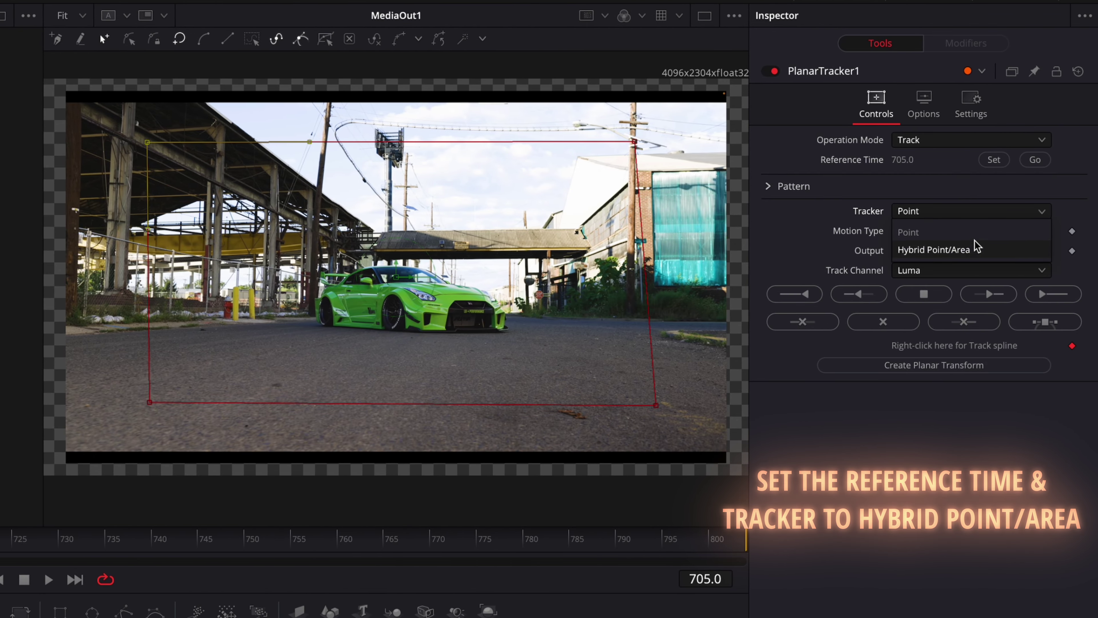
click(1050, 292)
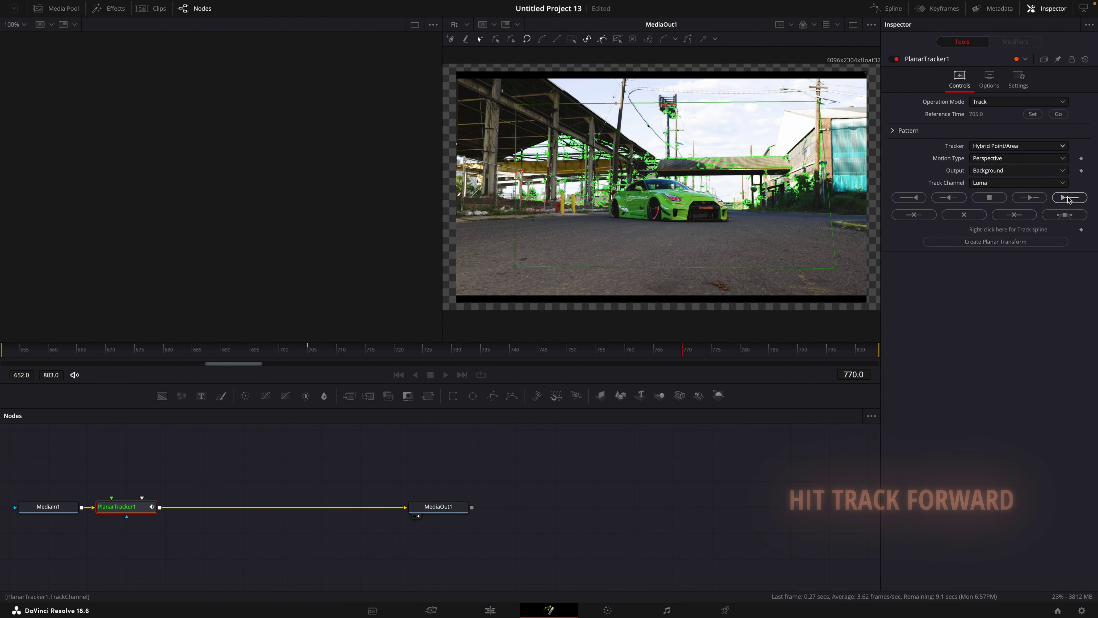
Step: Track the region back to frame 652 and switch PlanarTracker1's Operation Mode to Corner Pin
click(908, 198)
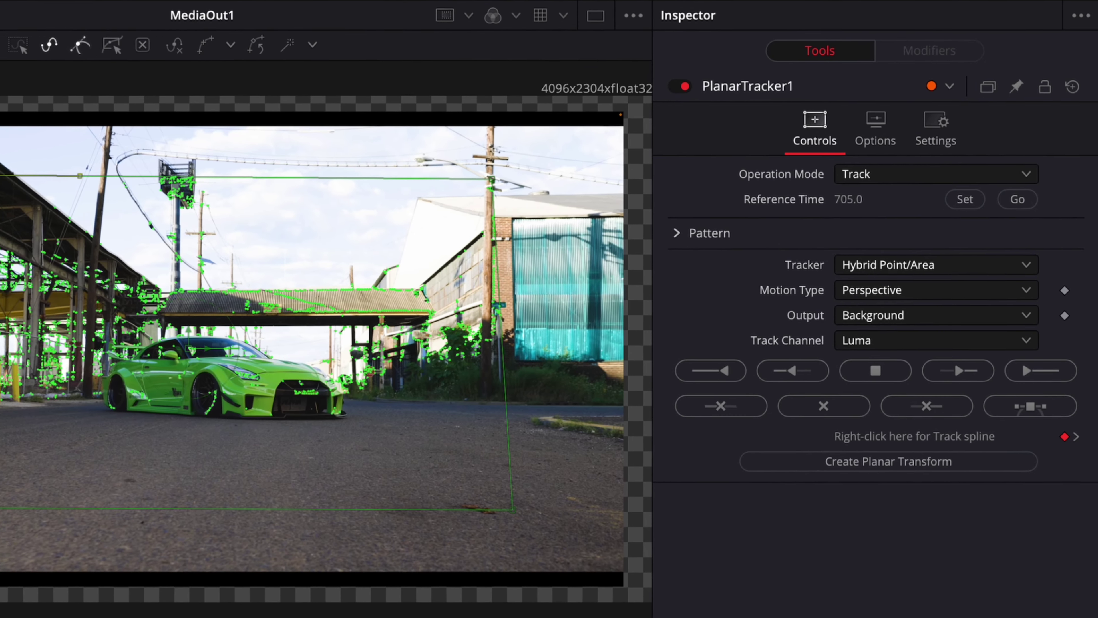
click(936, 176)
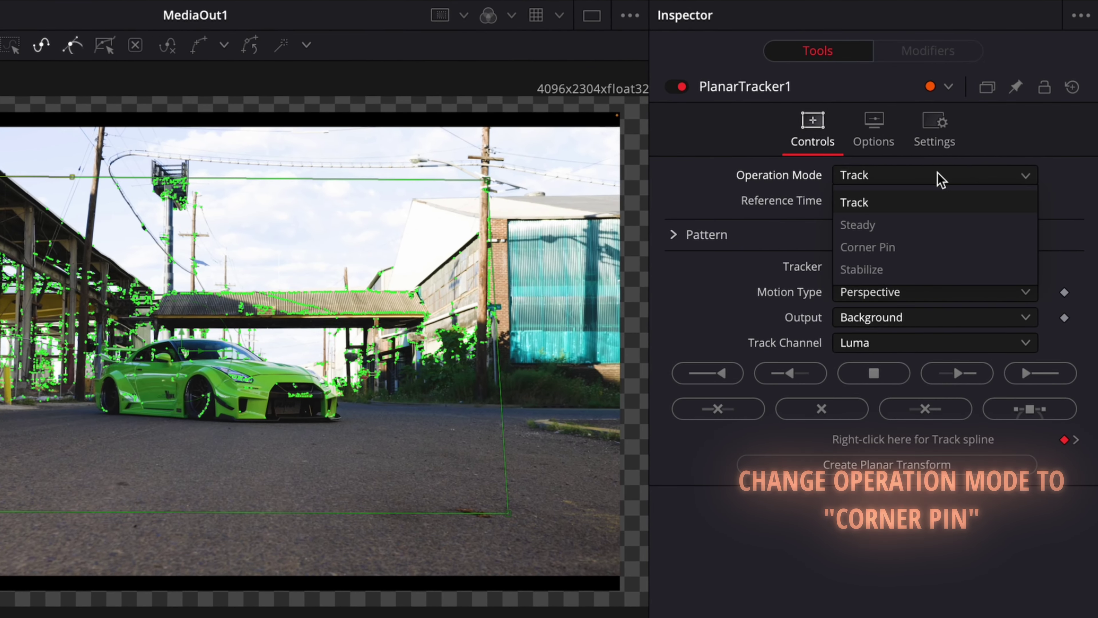
click(888, 254)
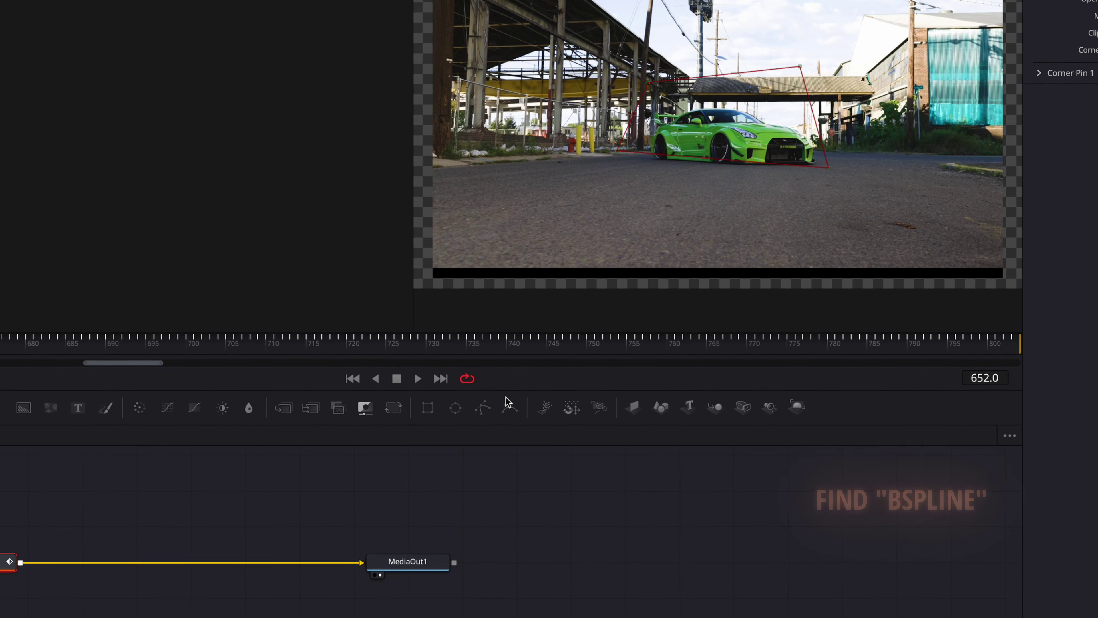
Step: Add a BSpline node and draw a closed oval spline around the green car
drag(509, 417, 169, 521)
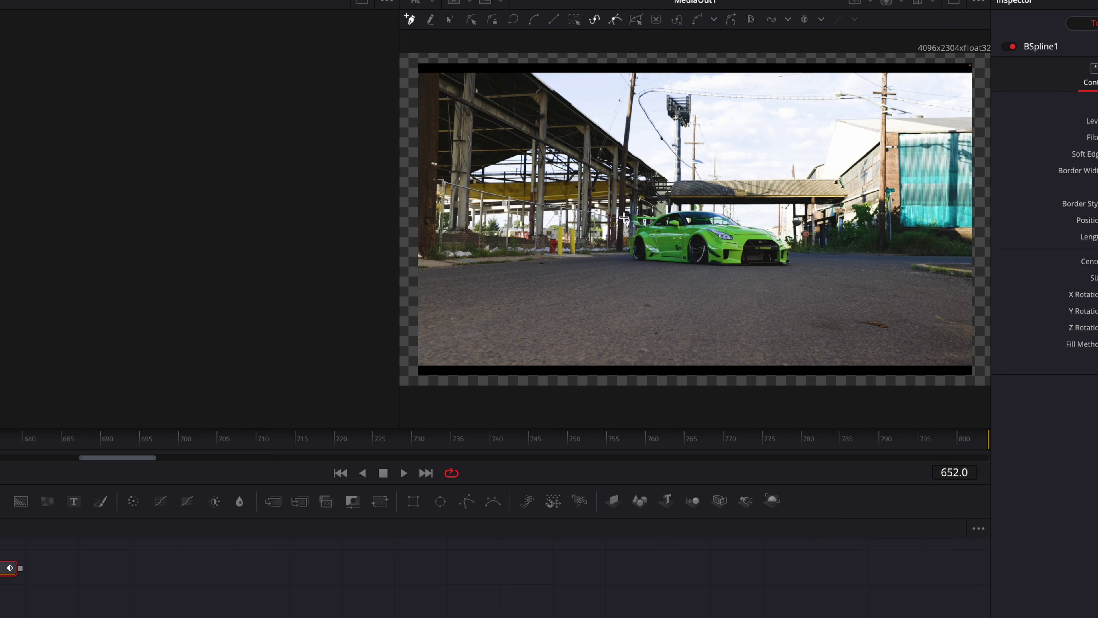
click(707, 180)
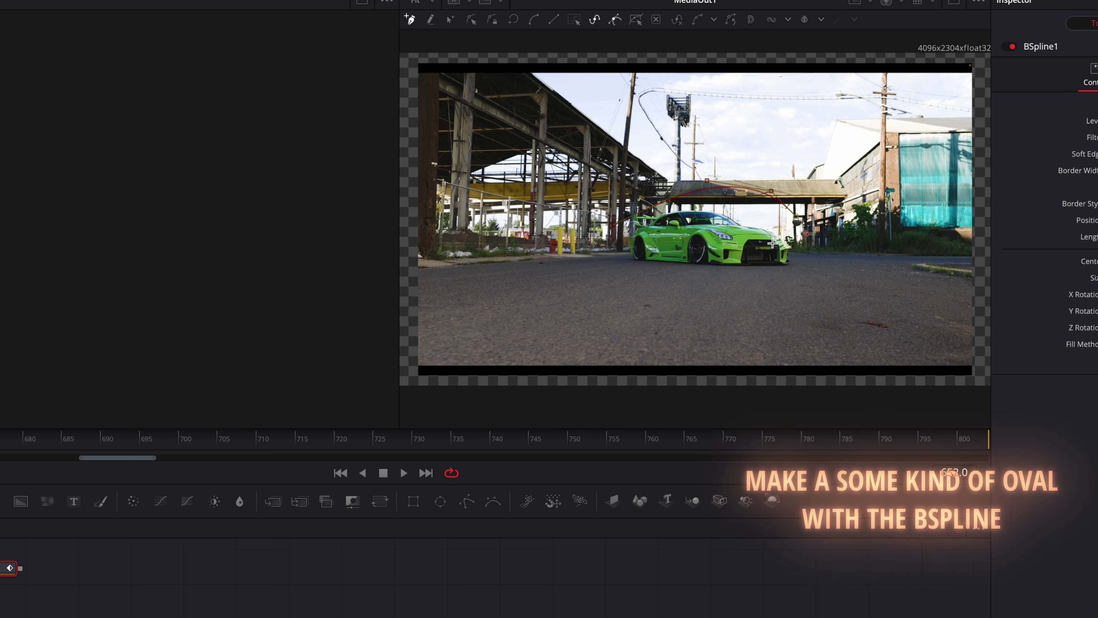
click(677, 288)
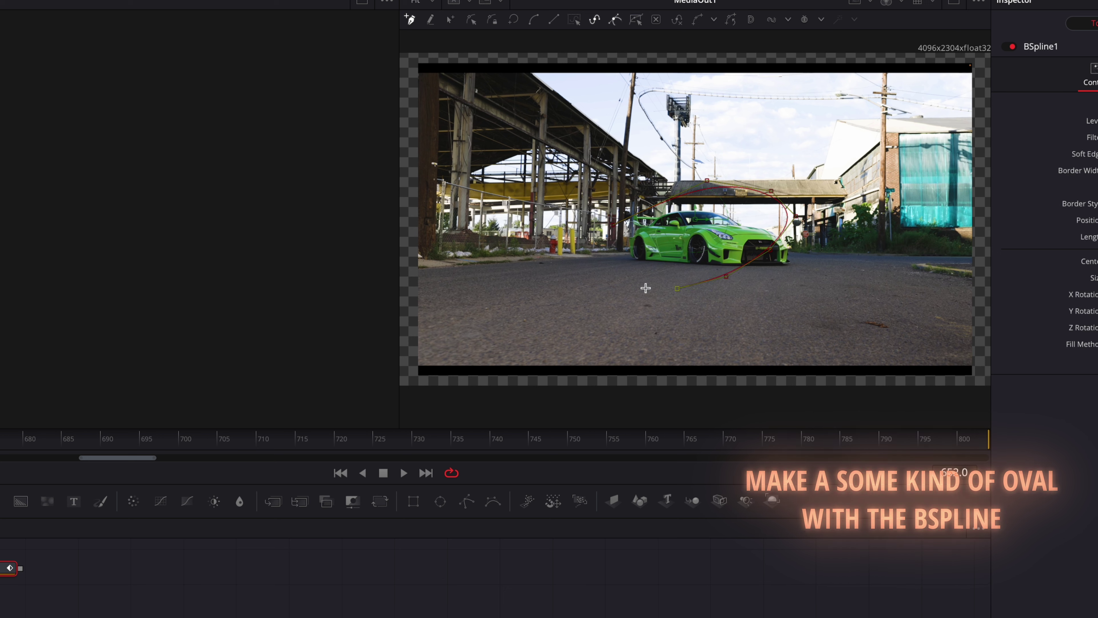
click(621, 284)
click(586, 270)
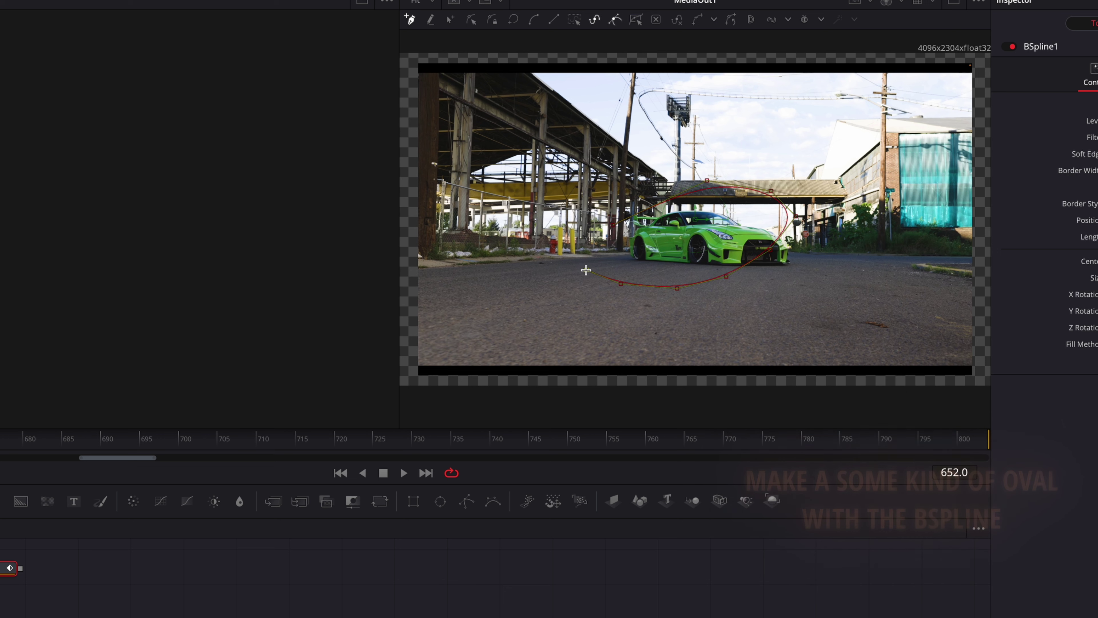
click(613, 225)
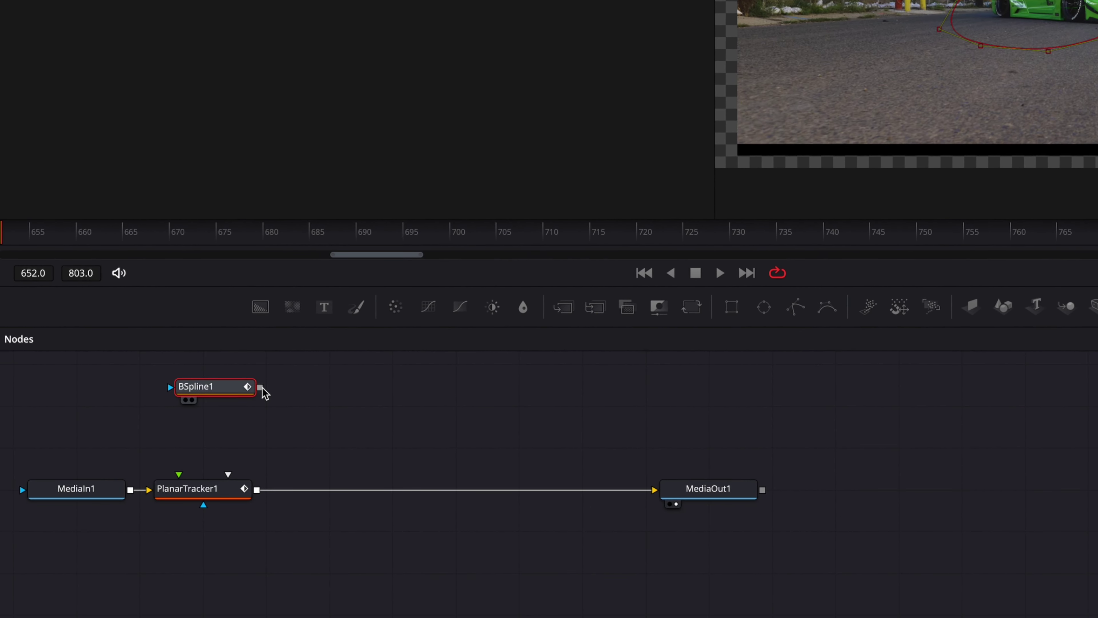
Step: Connect BSpline1 to PlanarTracker1's Corner Pin 1 input and uncheck Solid for an outline ring
drag(255, 392, 213, 498)
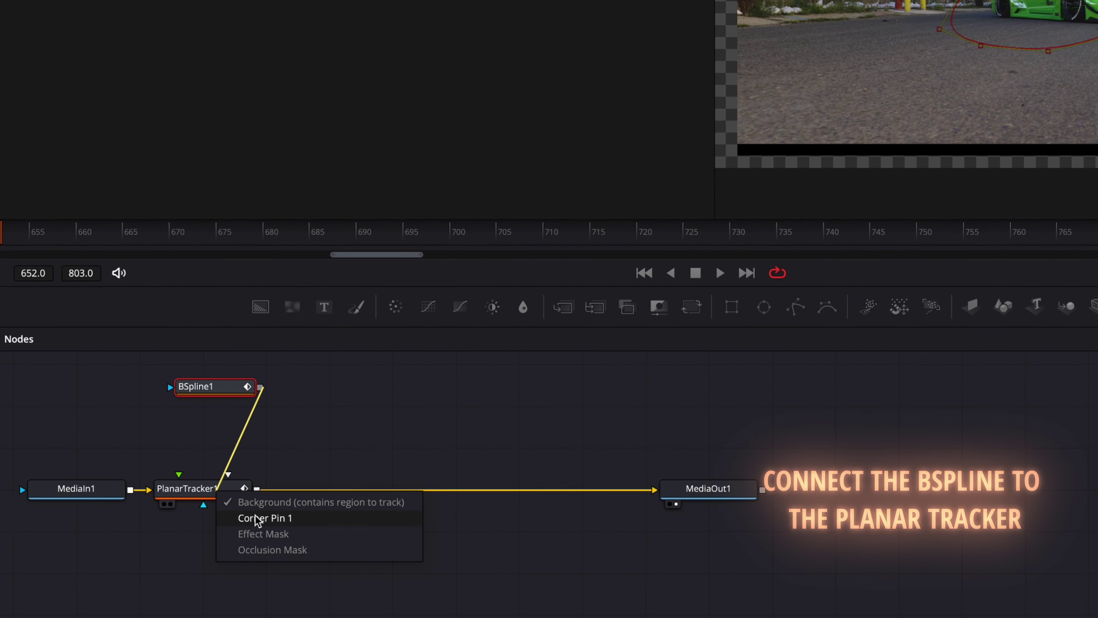
click(269, 519)
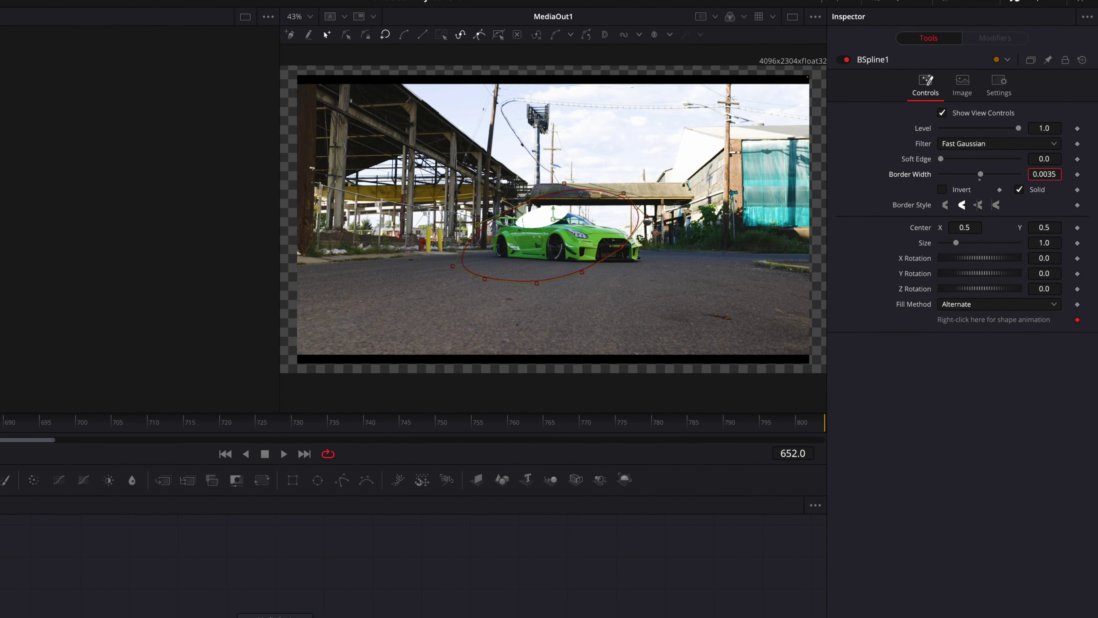
click(1014, 212)
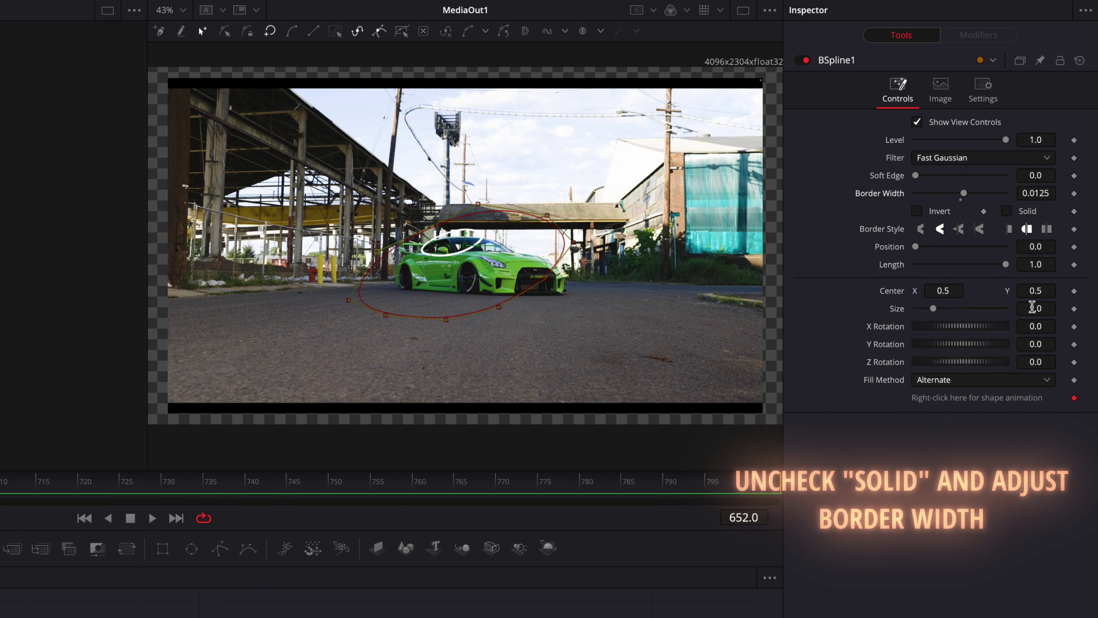
Step: Raise BSpline1's Size to 2.743 so the white ring loops widely around the car
mouse_move(1032, 307)
mouse_down()
mouse_move(1072, 307)
mouse_move(1036, 304)
mouse_up()
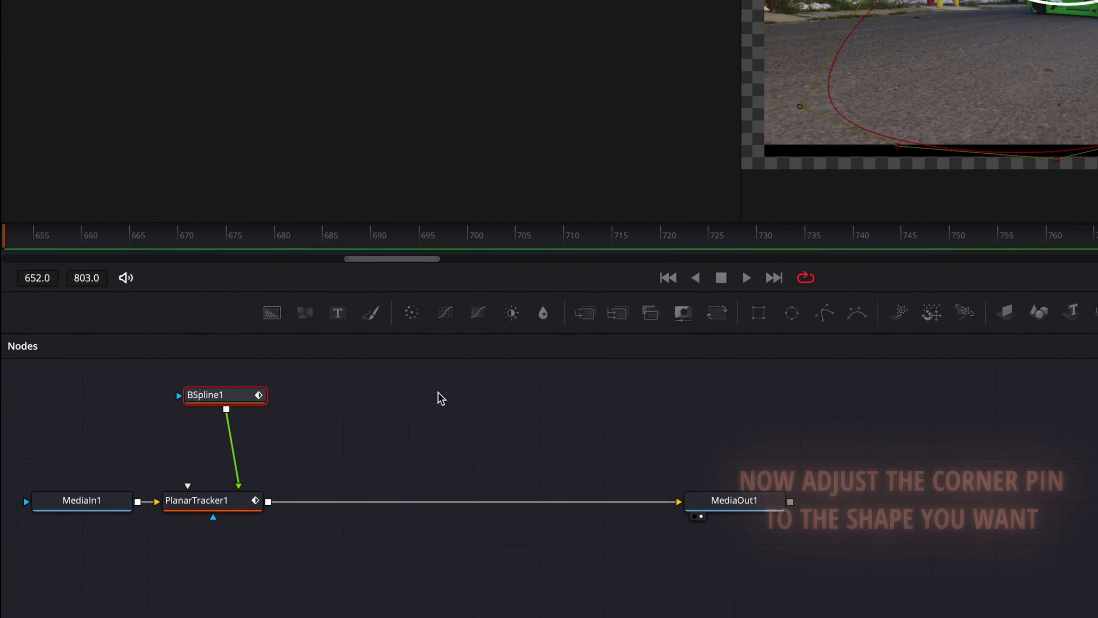
Step: Drag PlanarTracker1's corner pin corners to tilt the white oval into a diagonal loop around the car
click(203, 500)
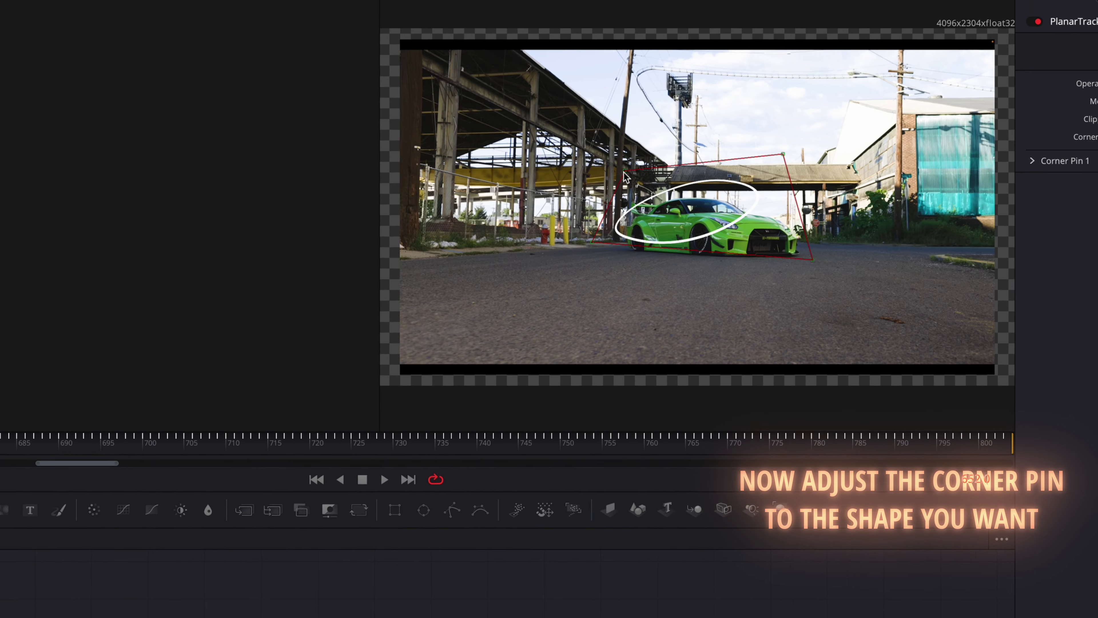
drag(626, 176, 532, 145)
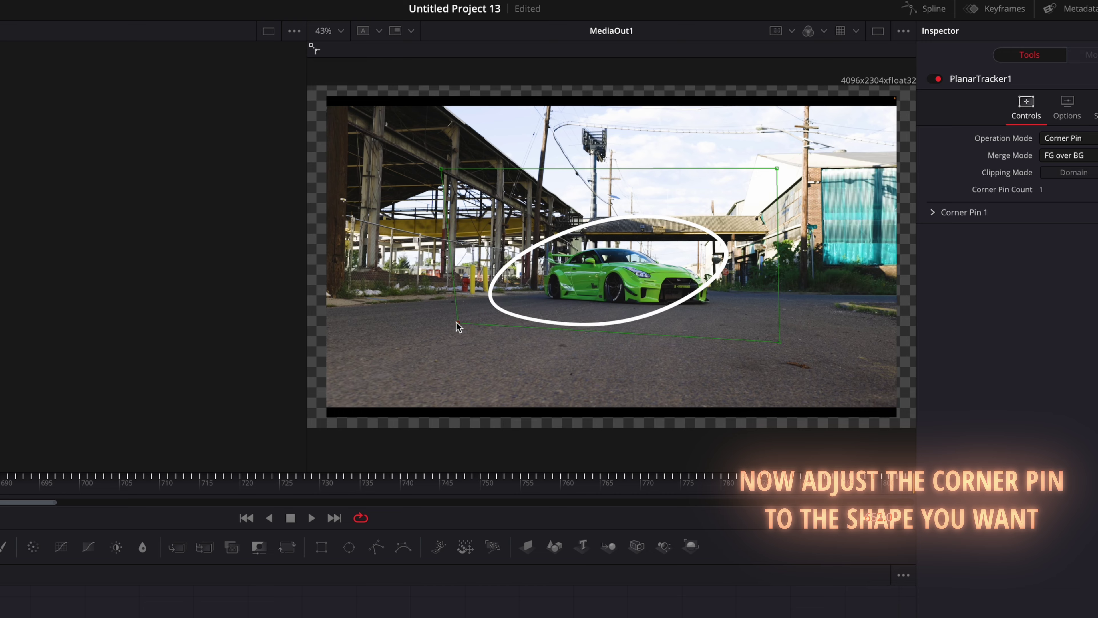
drag(456, 323, 442, 324)
drag(460, 186, 492, 219)
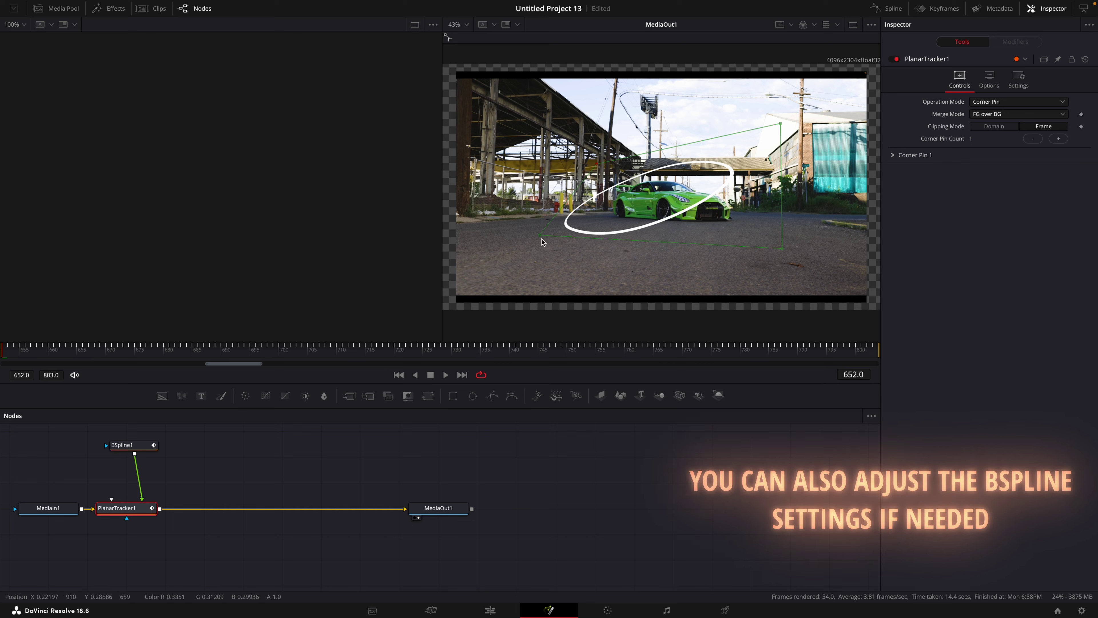
Step: Nudge BSpline1 left, keyframe Position and Length, set Length 0.252, and set Position 1.0 at frame 803
click(137, 449)
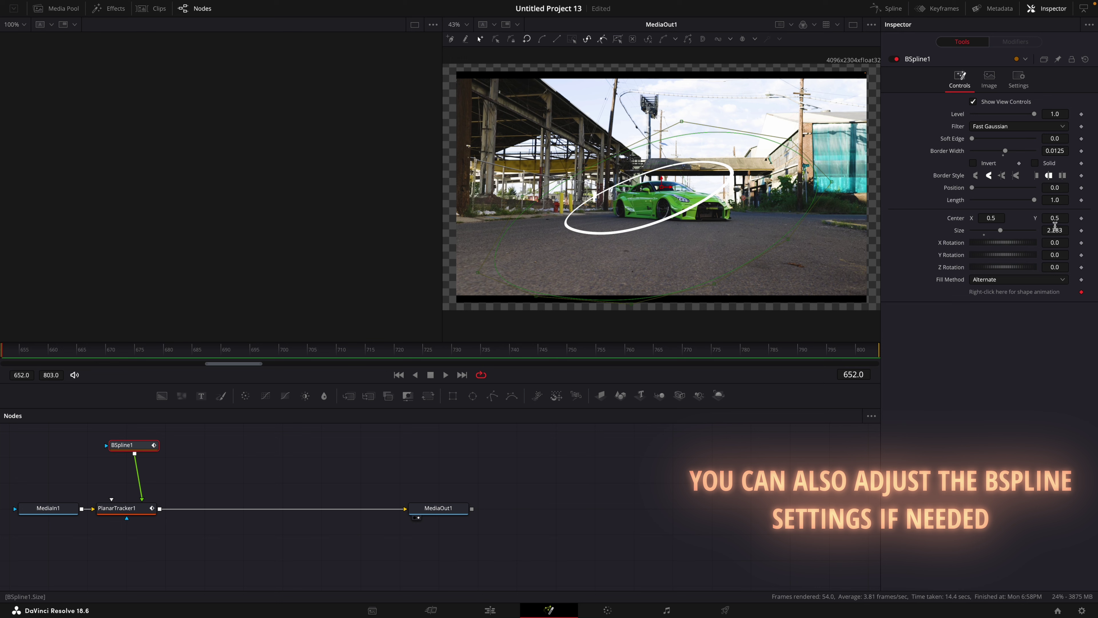
drag(991, 218, 973, 218)
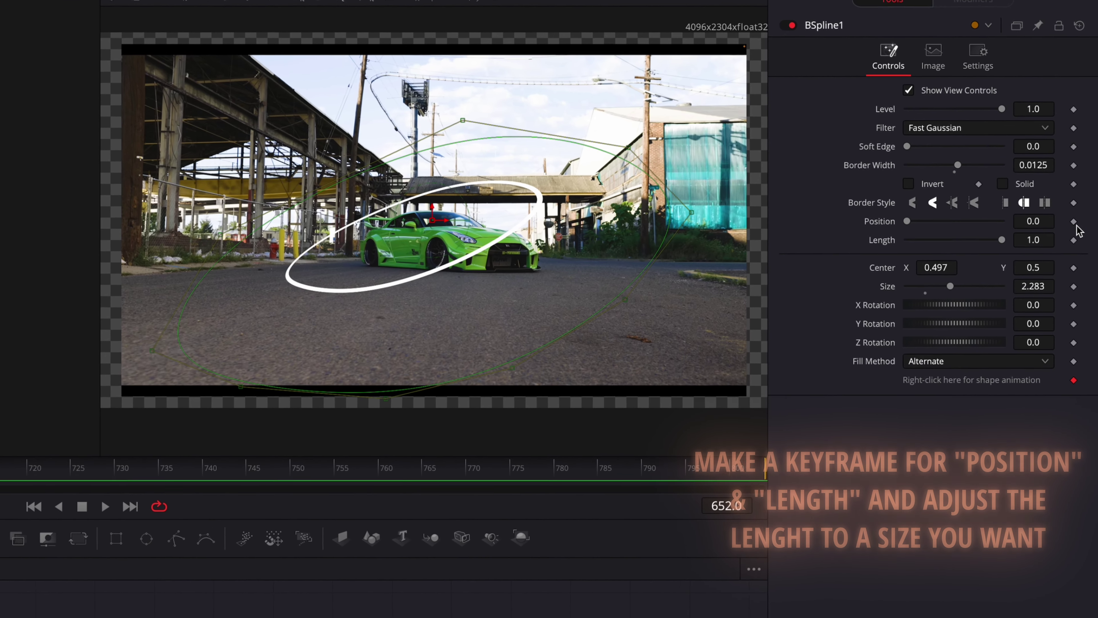
click(1074, 221)
click(1074, 240)
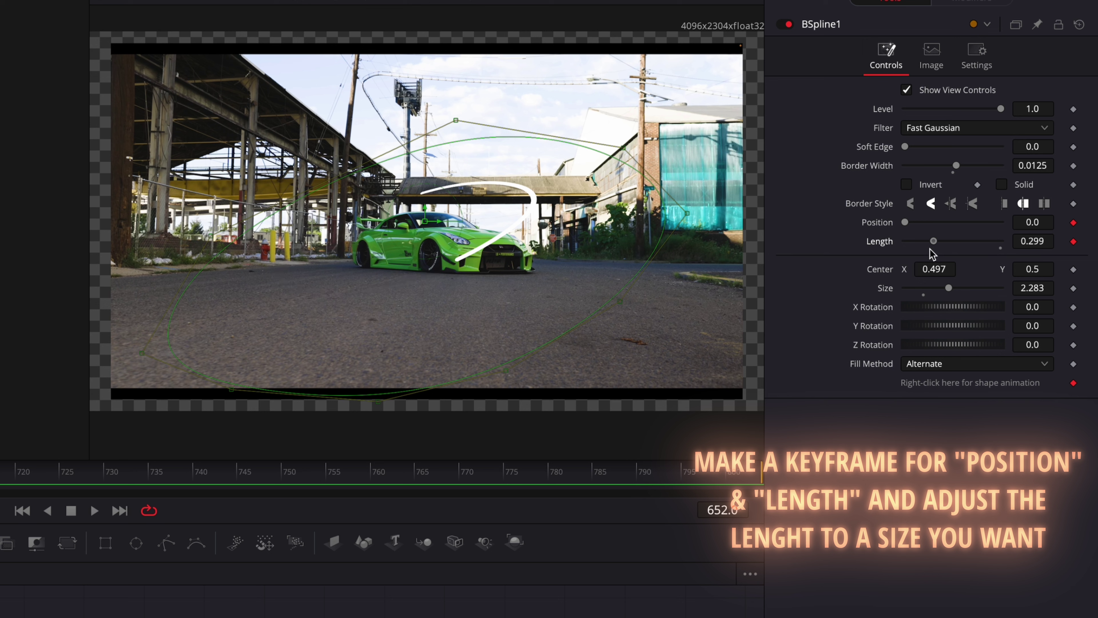
drag(920, 250, 929, 247)
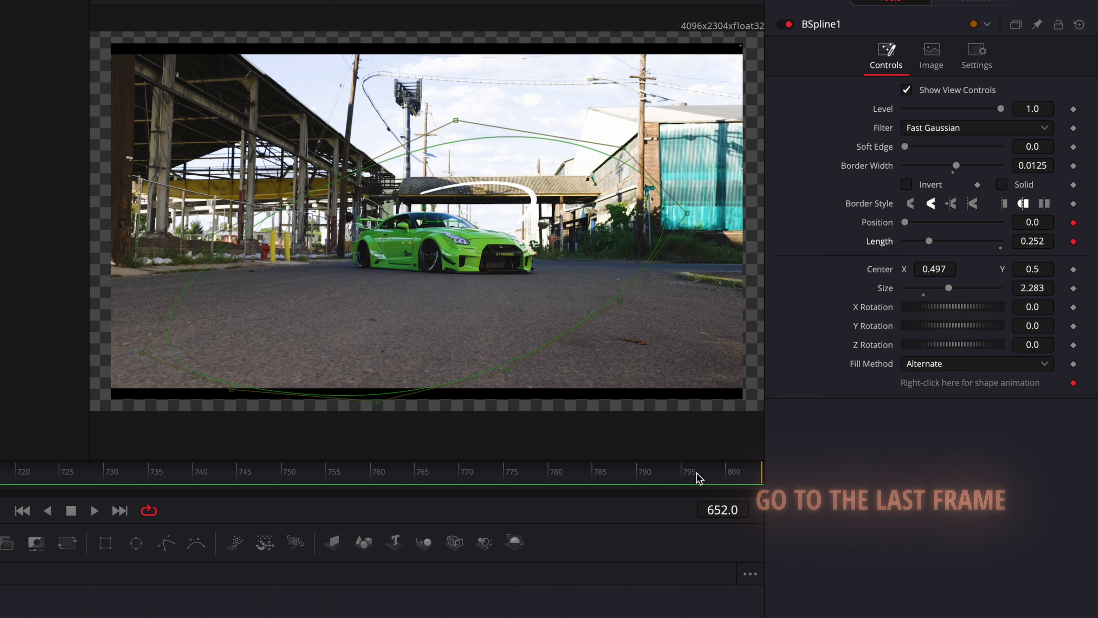
click(756, 475)
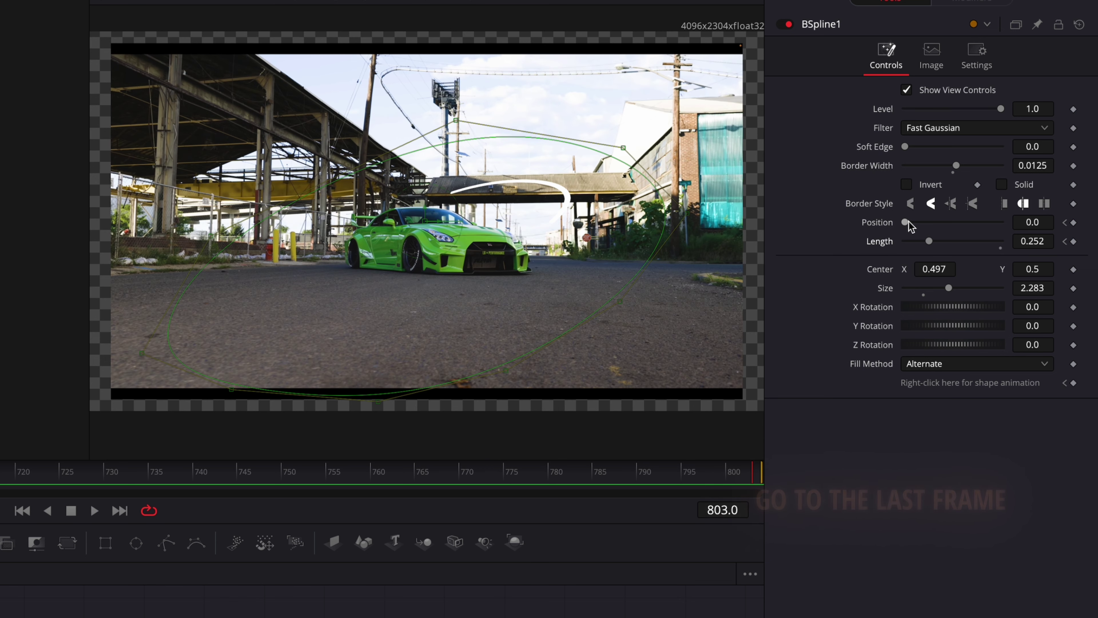
drag(905, 222, 1018, 239)
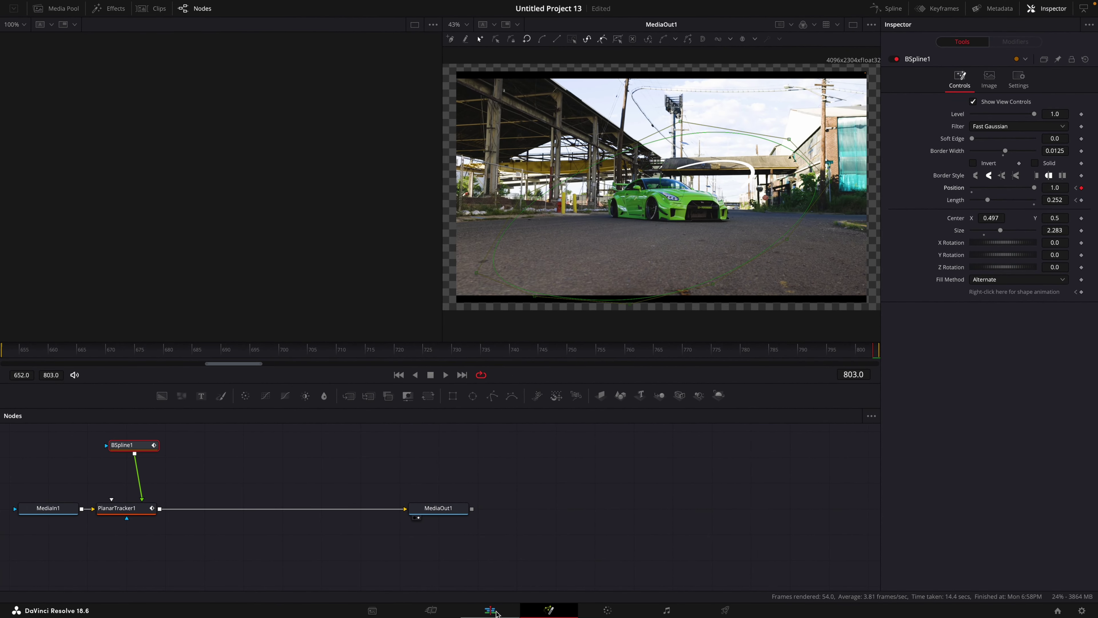
Step: On the Edit page, trim the Video 2 clip's start to 01:00:01:29, then return the playhead to the start
click(492, 611)
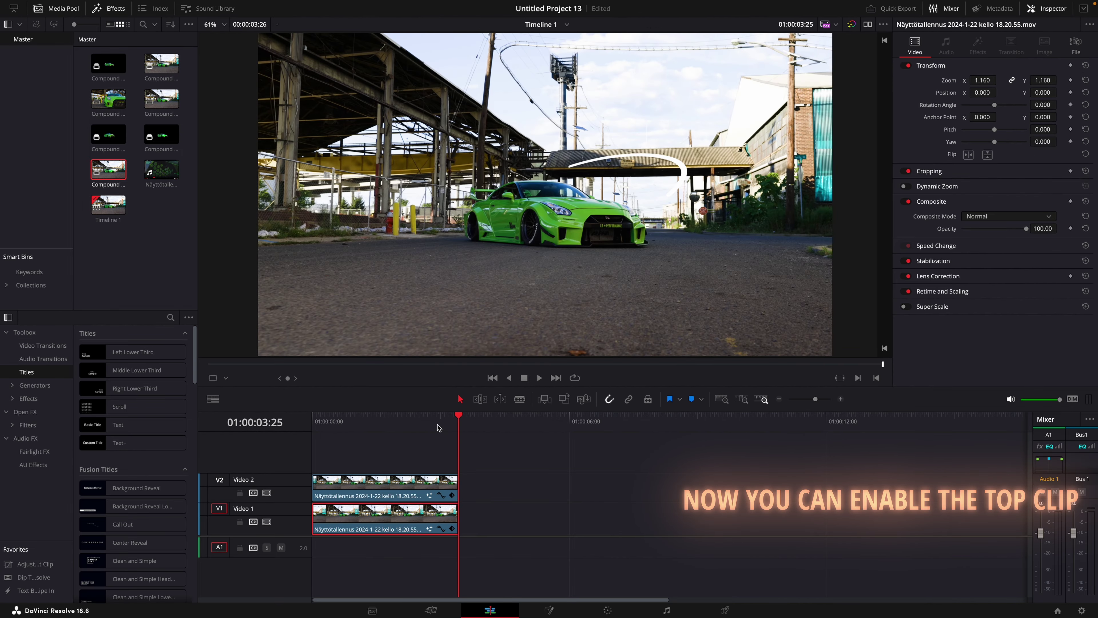
mouse_move(438, 428)
mouse_down()
mouse_move(411, 422)
mouse_move(458, 423)
mouse_move(313, 428)
mouse_move(370, 417)
mouse_up()
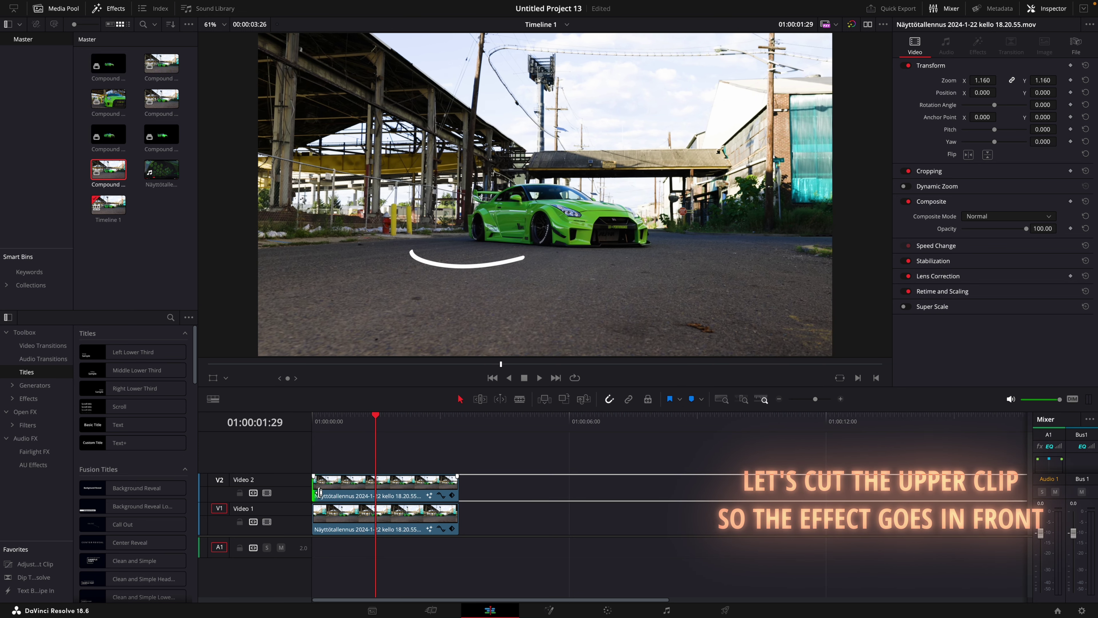
drag(319, 492, 377, 489)
mouse_move(377, 417)
mouse_down()
mouse_move(316, 419)
mouse_move(387, 421)
mouse_up()
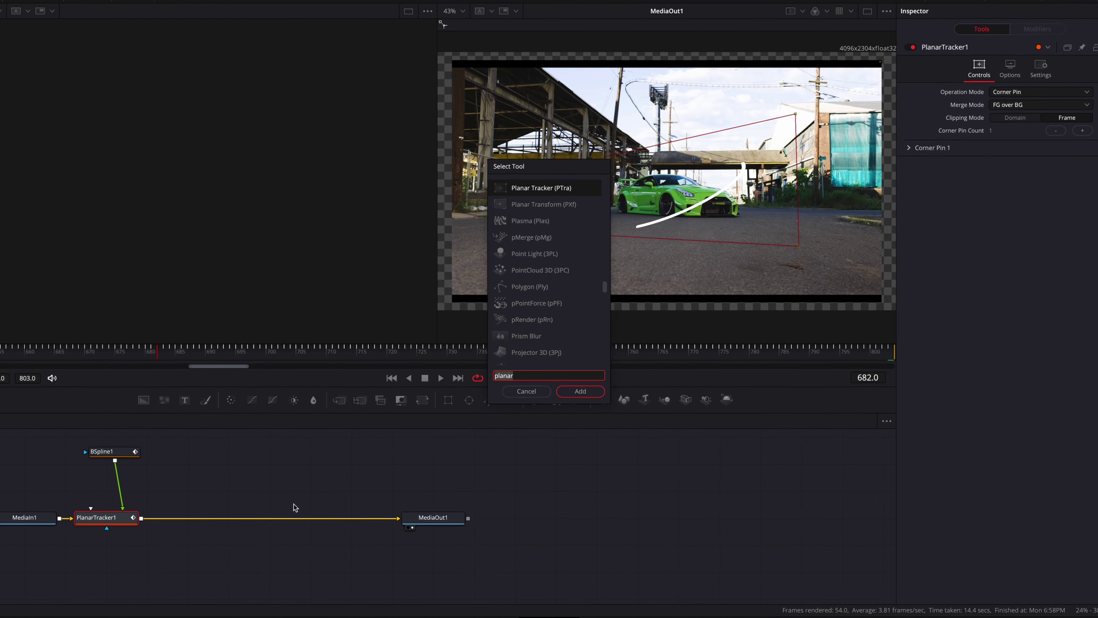
Step: Add a ProtoV2_Effect after BSpline1 via the 'prot' search and reconnect PlanarTracker1 to MediaOut1
key(BackSpace)
key(BackSpace)
key(BackSpace)
text(prot)
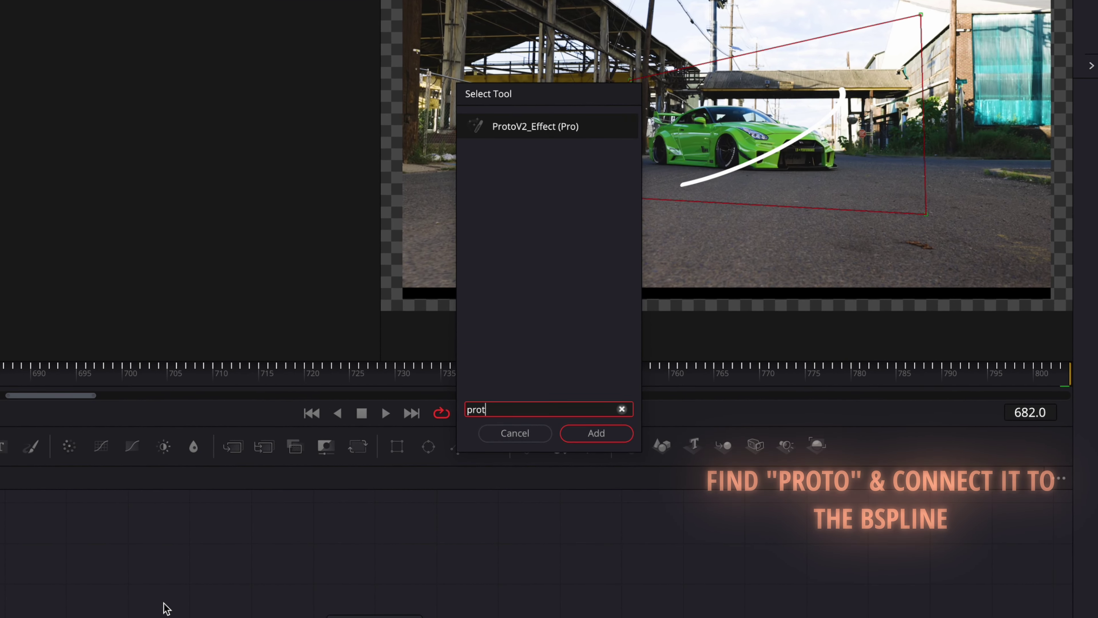
key(Return)
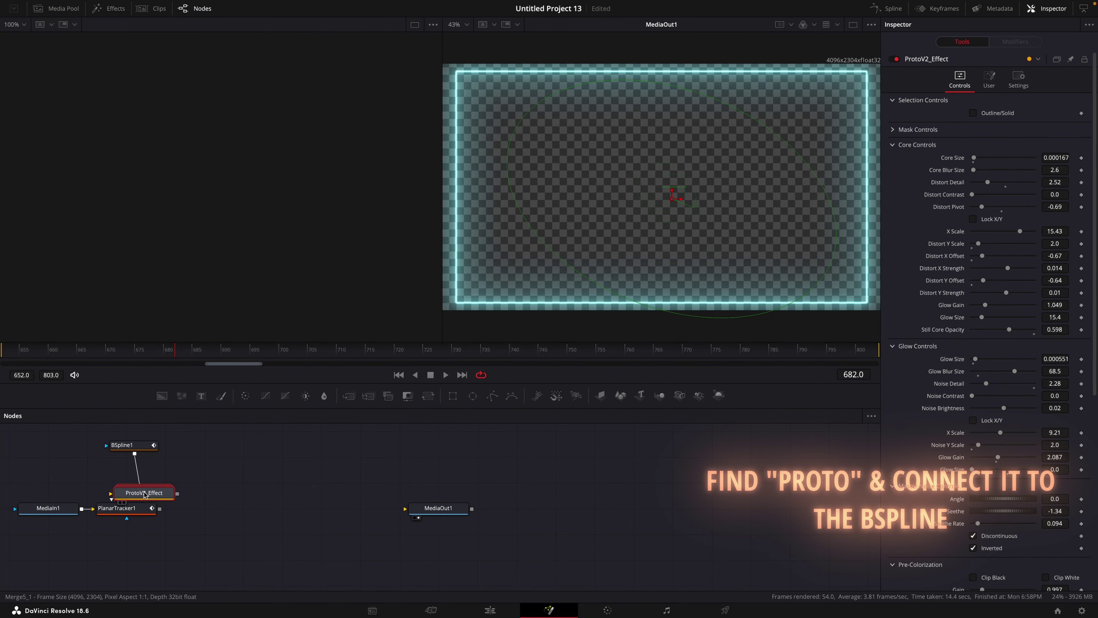
drag(160, 509, 160, 519)
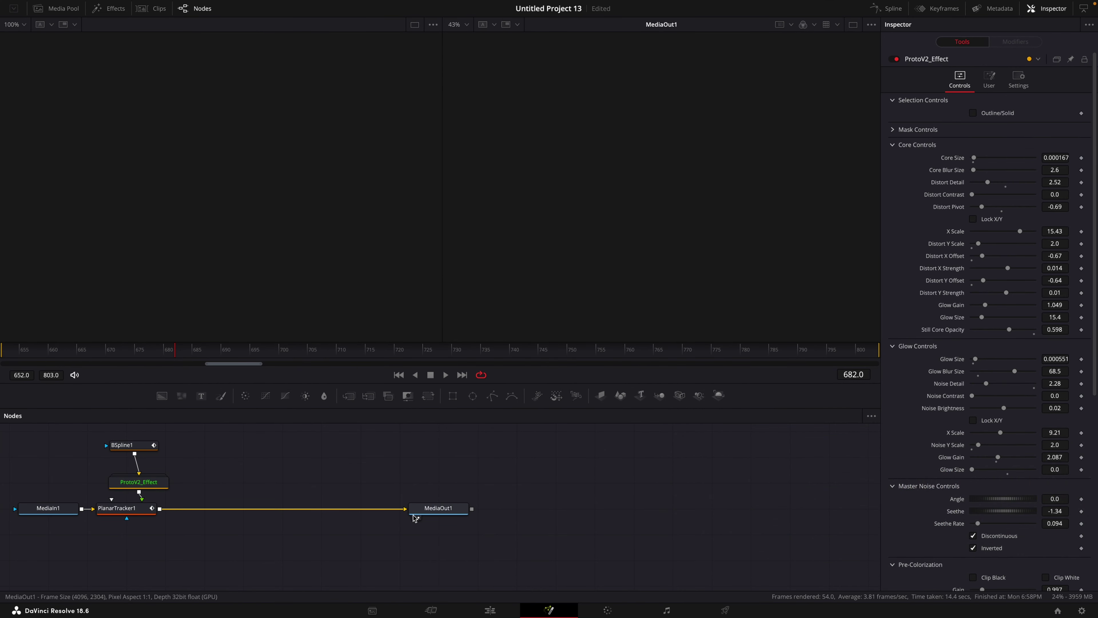
drag(414, 518, 411, 517)
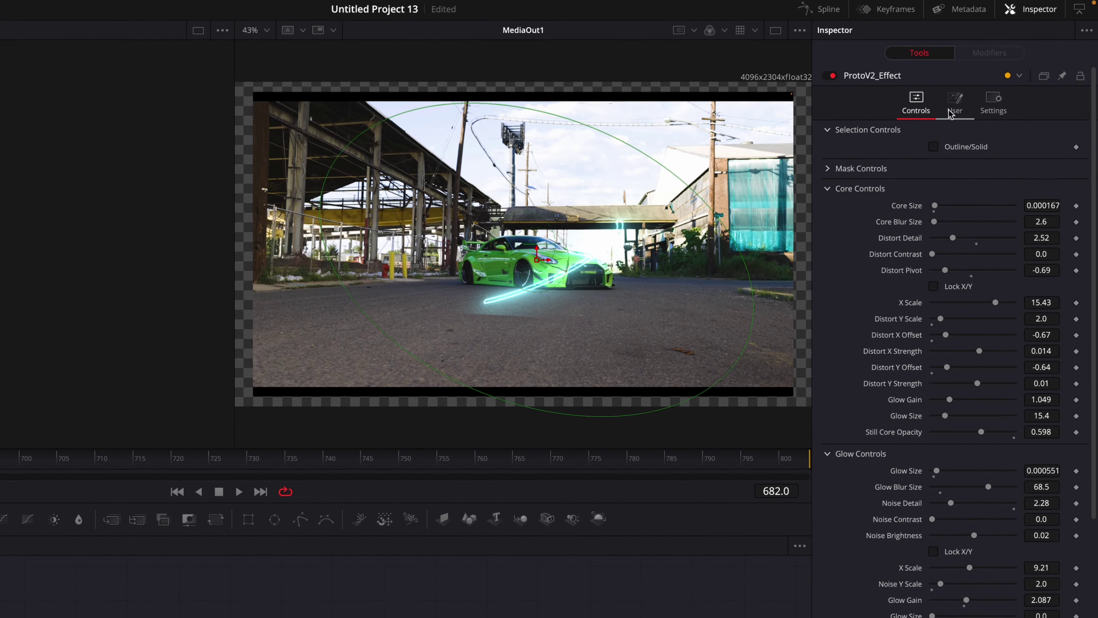
Step: Look over the glow mode presets, then raise the ProtoV2_Effect Core Size
click(989, 79)
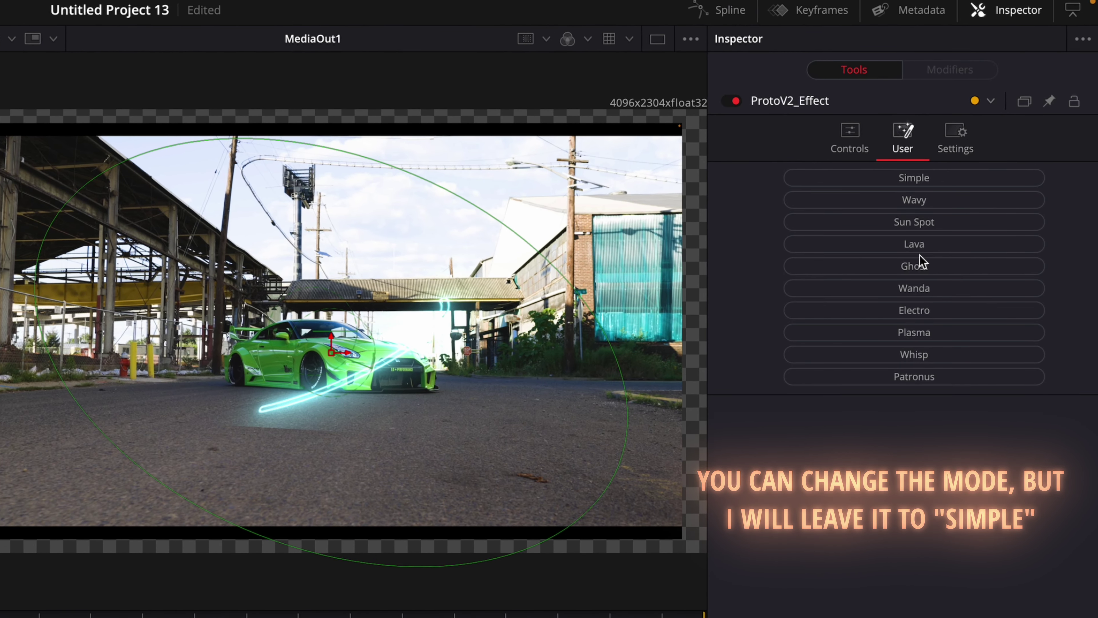
click(867, 145)
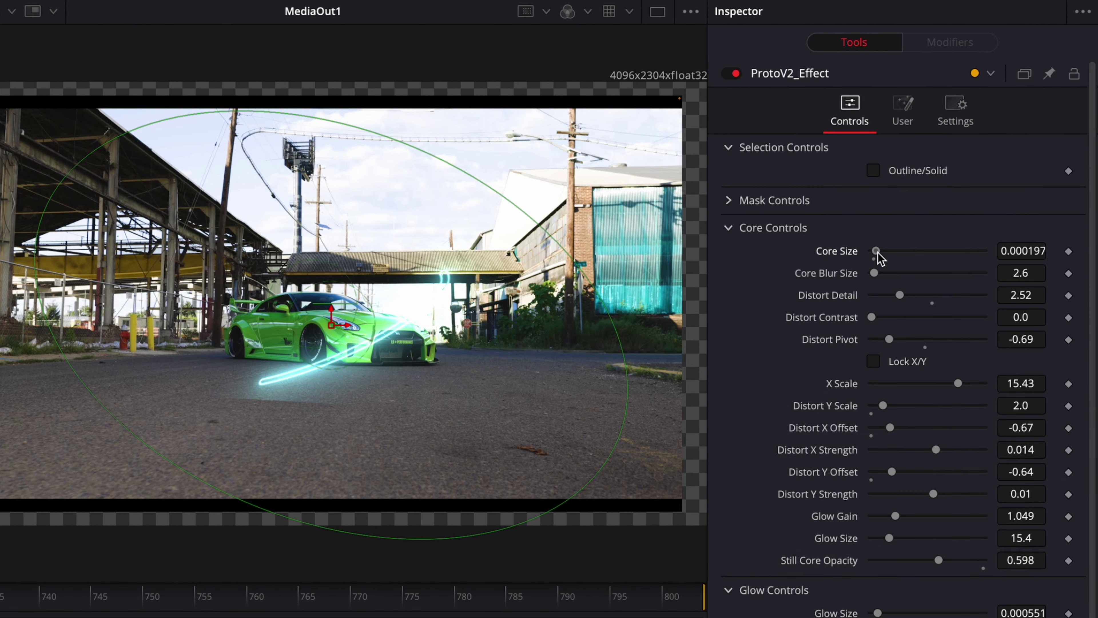
drag(877, 252, 896, 251)
Step: Set the Colorize colour to a bright, vivid green (hue 0.328)
scroll(909, 295, down, 1)
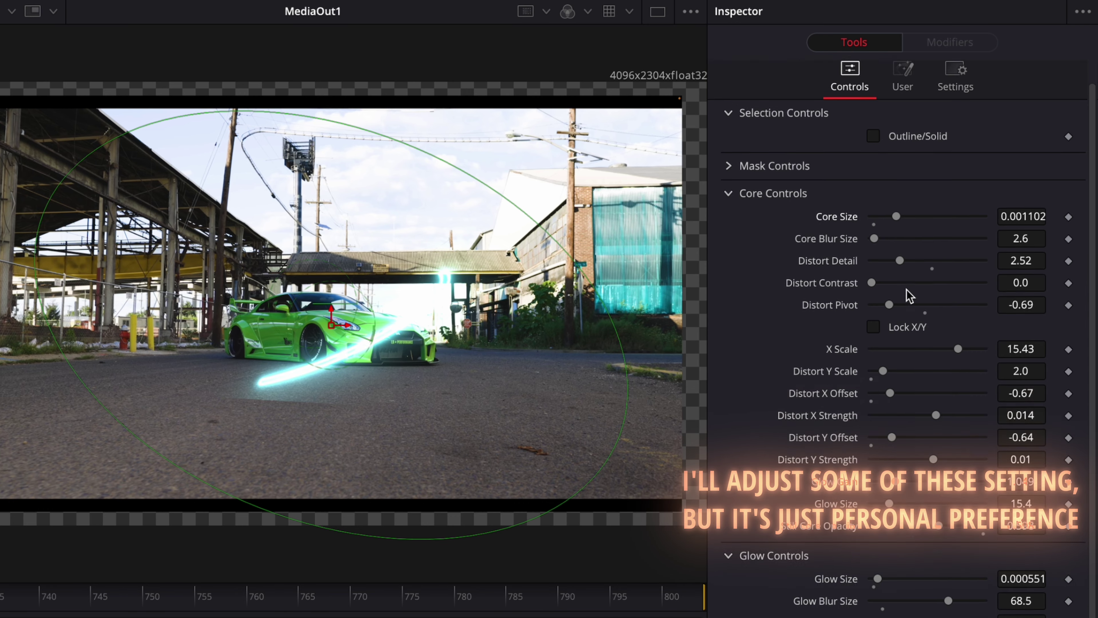
scroll(904, 312, down, 5)
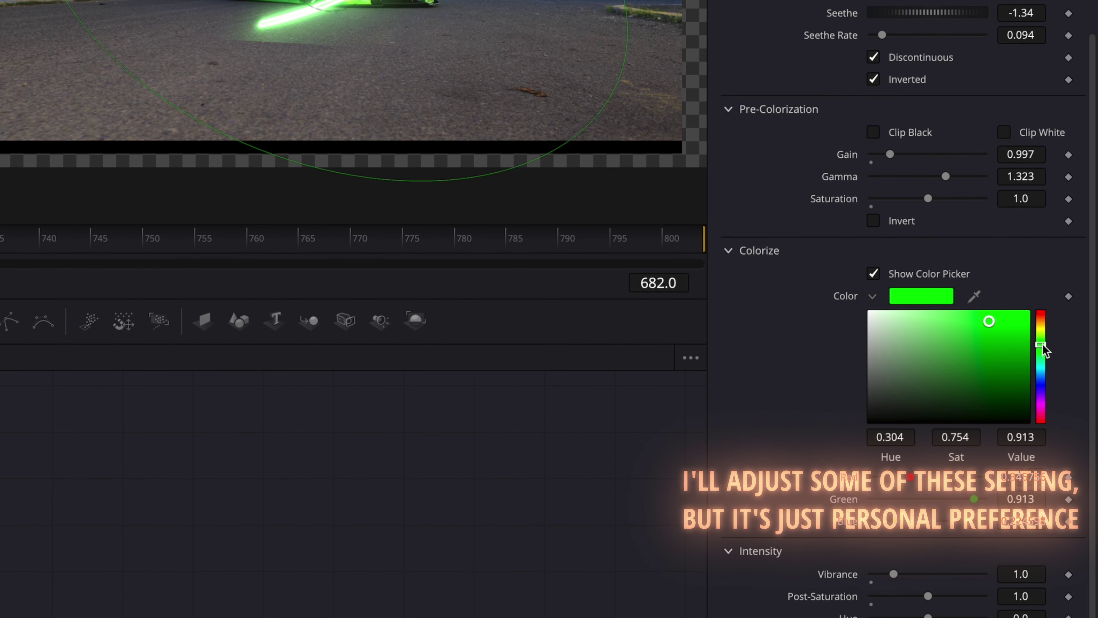
drag(1003, 325, 999, 312)
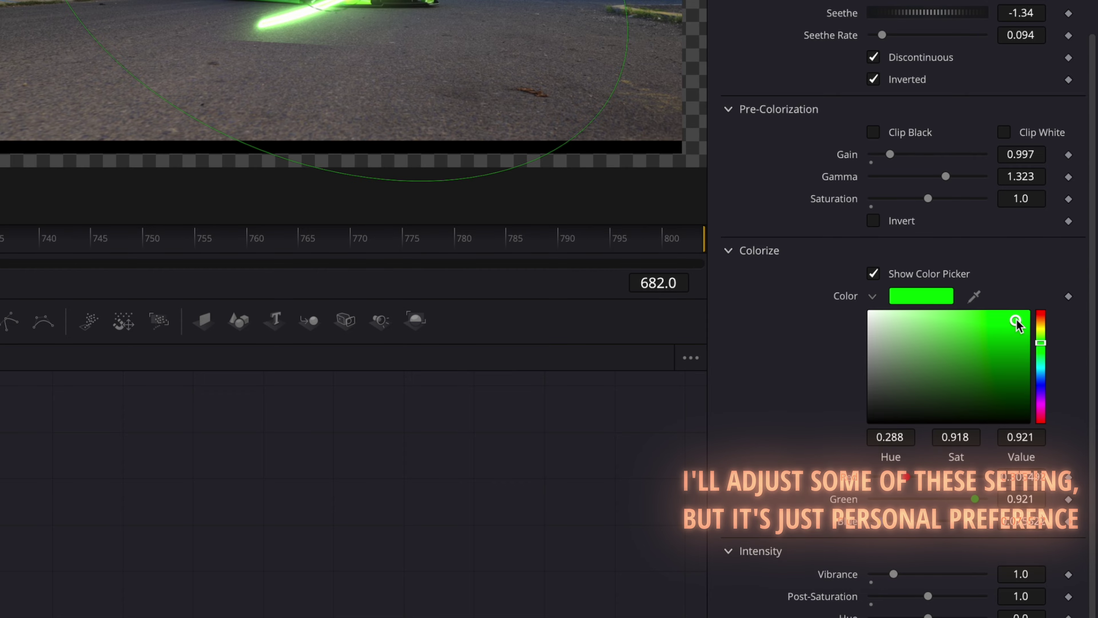
drag(1042, 357, 1030, 336)
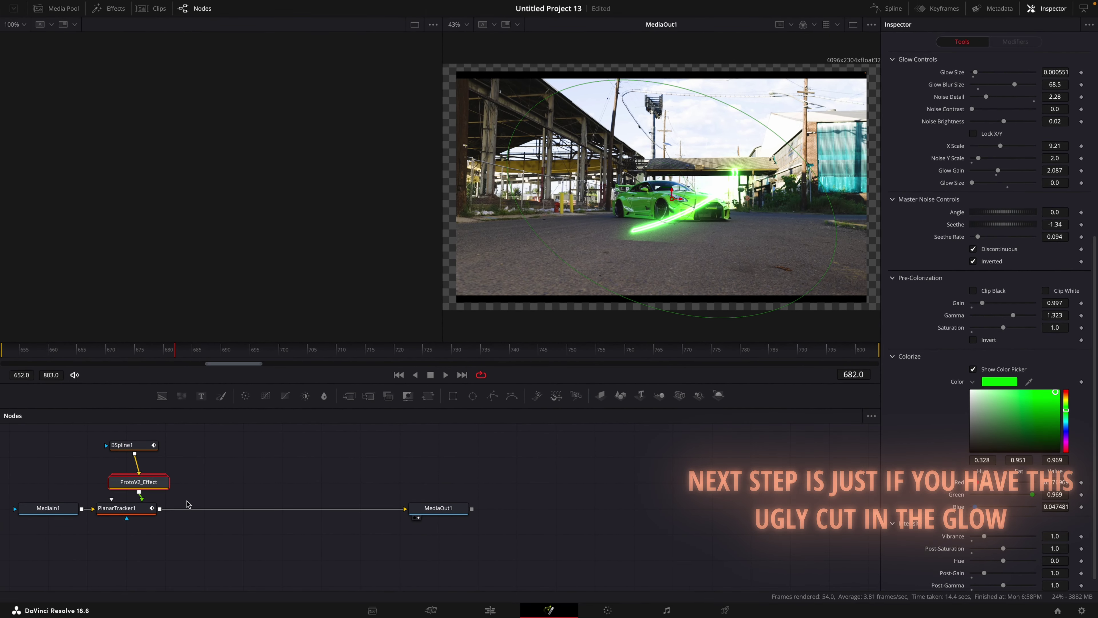
Step: Reduce BSpline1's Size slightly to 1.976
click(122, 445)
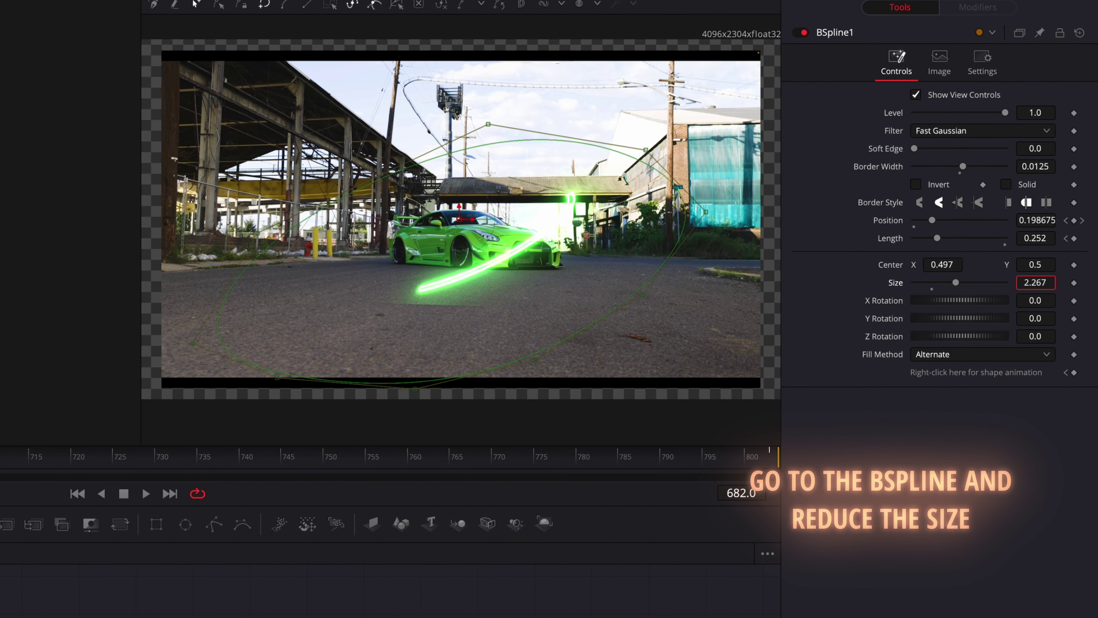
drag(1035, 282, 1032, 282)
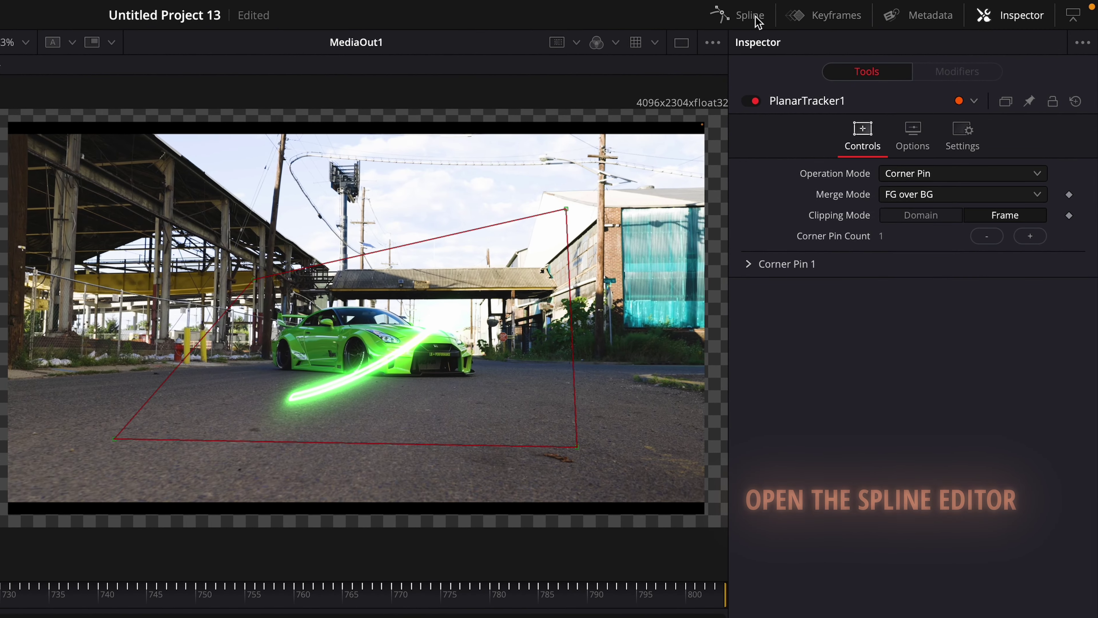
Step: In the Spline editor, show BSpline1 Position and ease its keyframes at frames 652 and 803
click(737, 15)
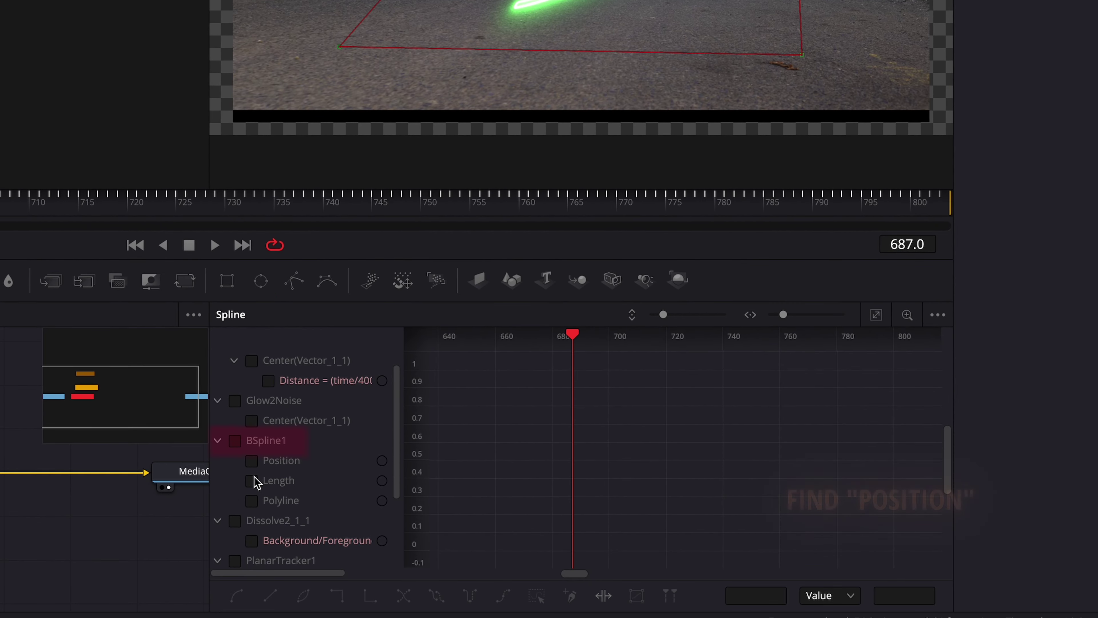
click(252, 461)
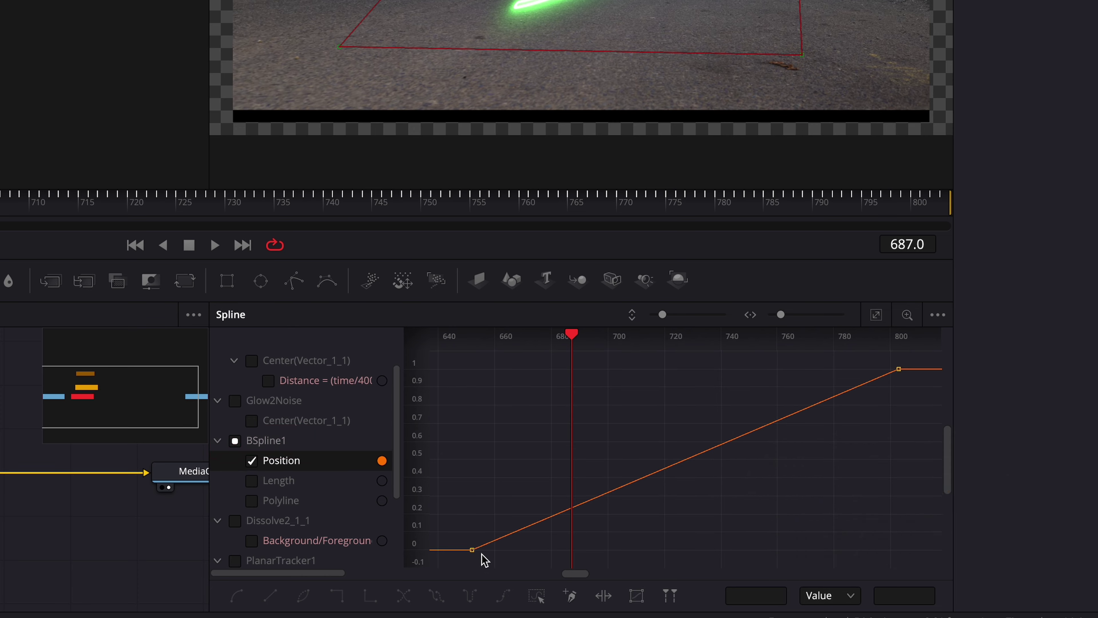
click(472, 549)
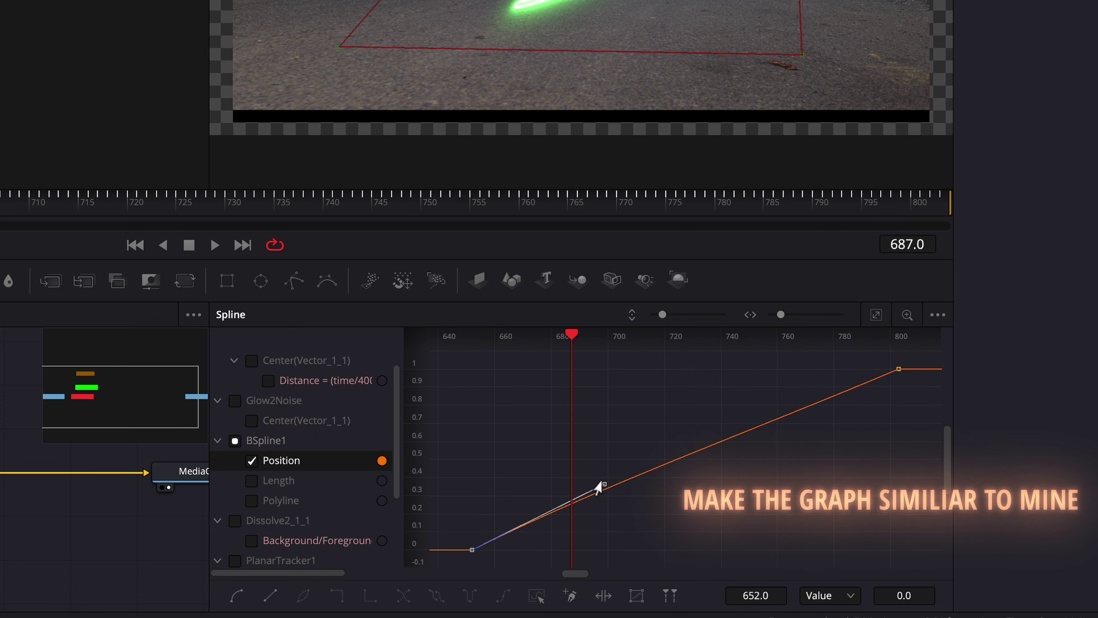
click(897, 369)
drag(765, 437, 784, 466)
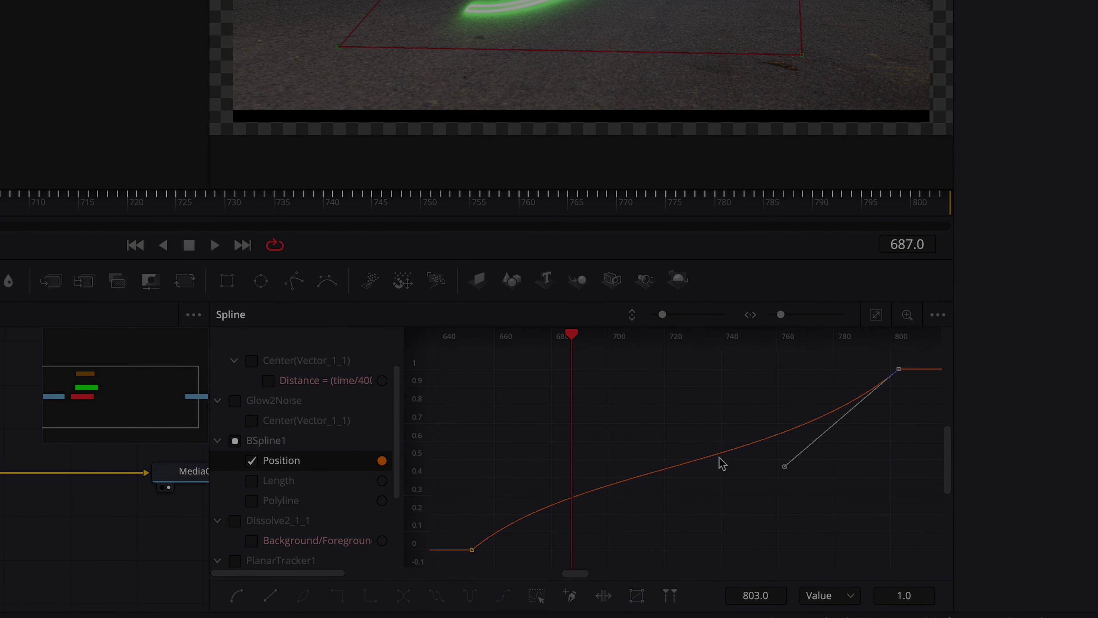